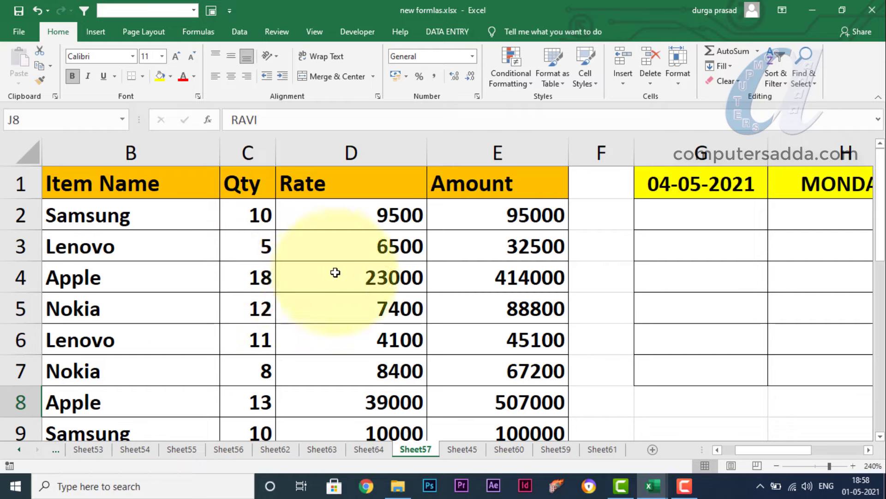
Select Rate cell D4, look through the Sales Persons table, and return the view to the active cell.
click(308, 278)
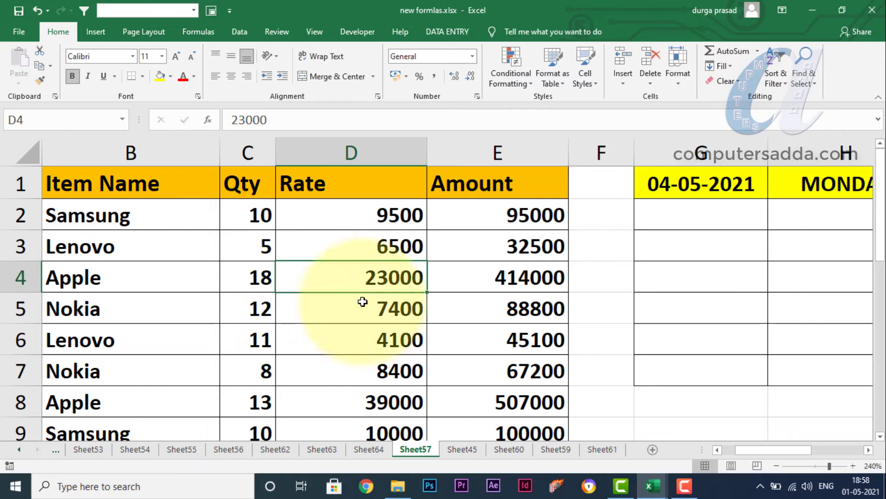
drag(763, 452, 799, 453)
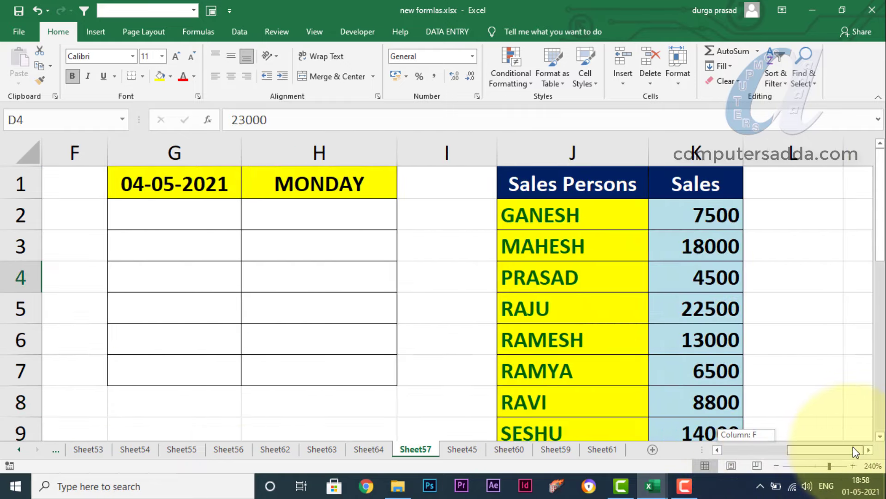
scroll(796, 376, down, 5)
scroll(779, 366, up, 5)
scroll(779, 366, down, 2)
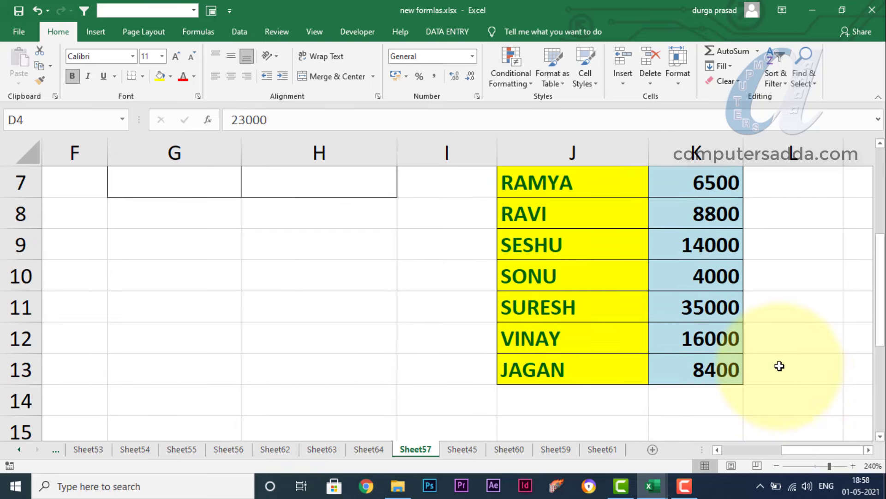
scroll(780, 365, up, 2)
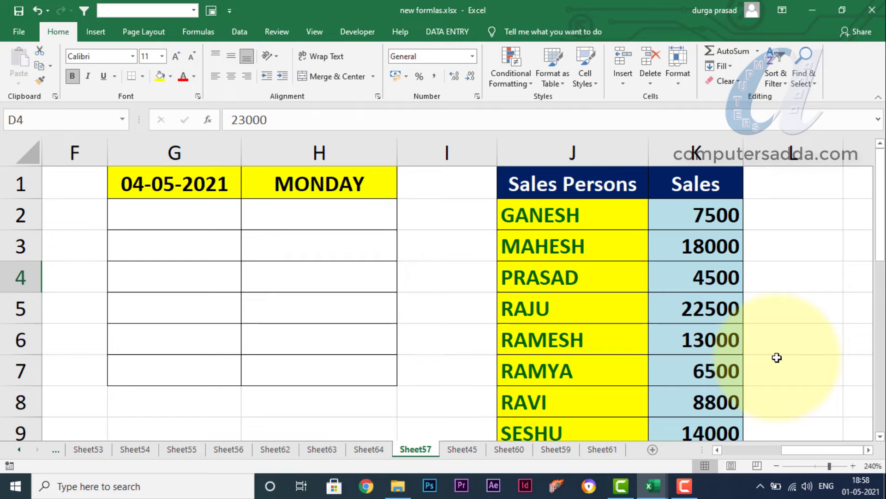
key(ctrl+BackSpace)
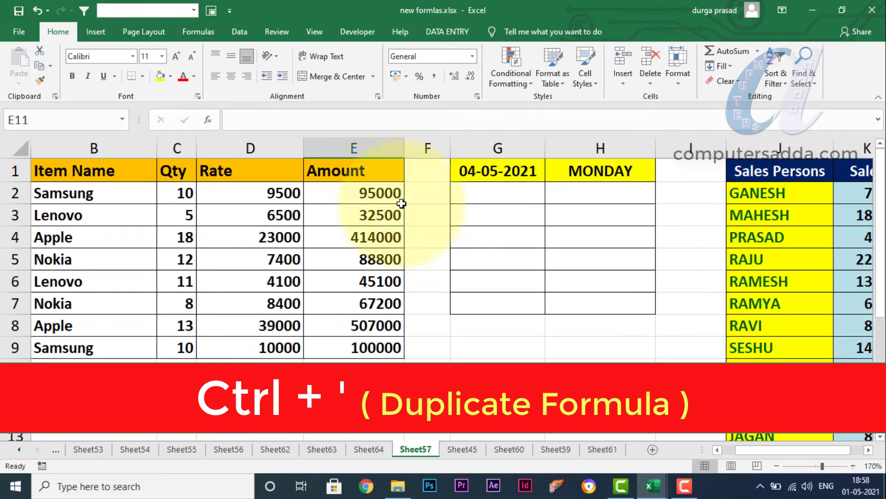
Fill the date from G1 down into G2 and clear the copied date from G2.
click(492, 193)
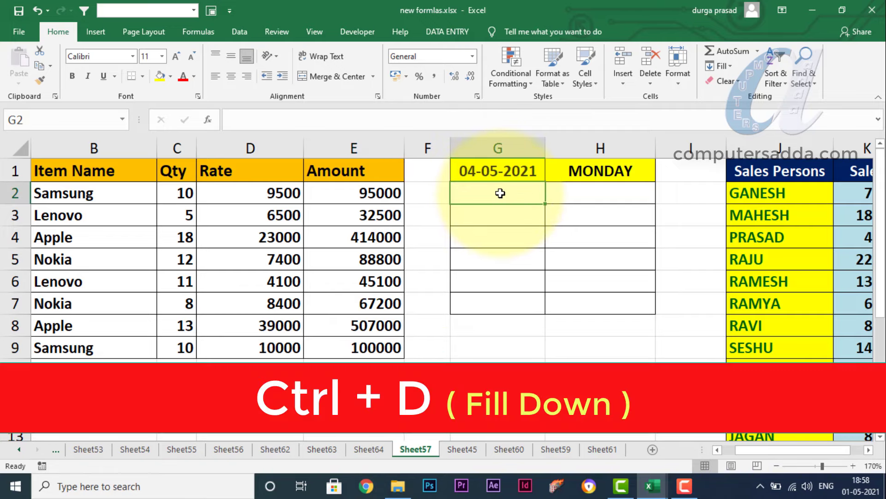
key(ctrl+d)
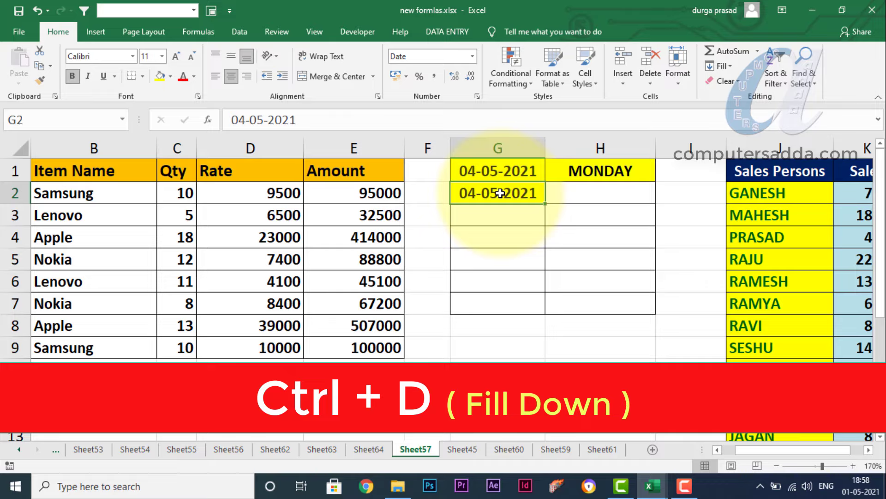
key(Delete)
click(480, 350)
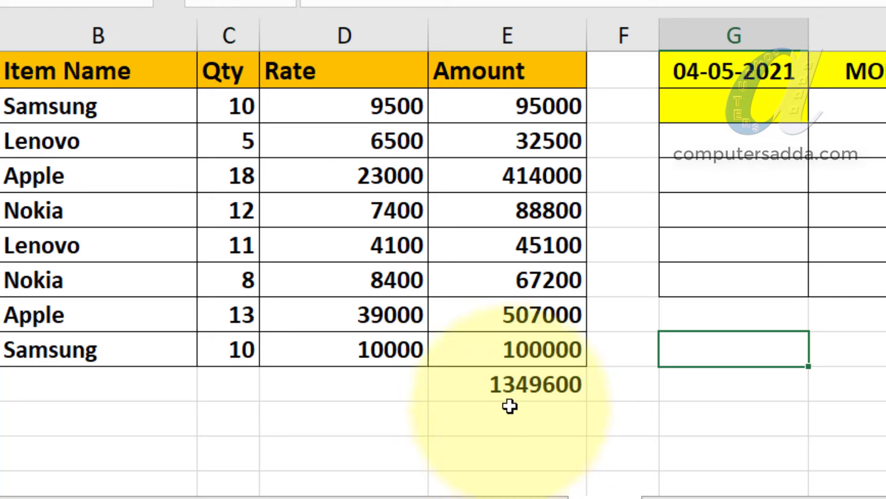
Inspect the SUM formula in E10 under the Amount column without altering it.
click(510, 383)
key(F2)
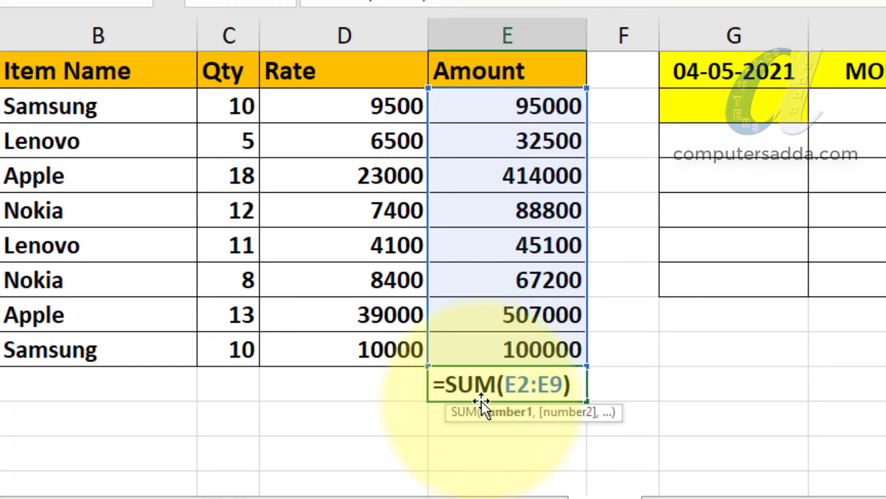
key(Return)
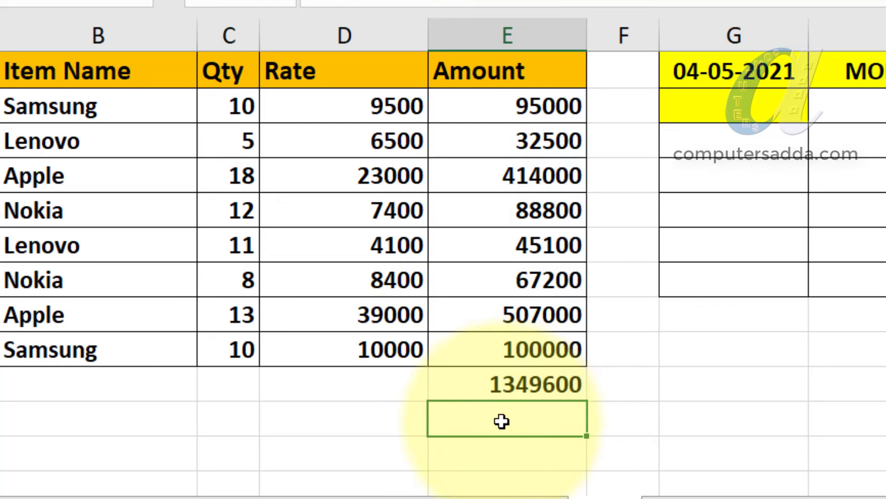
click(511, 385)
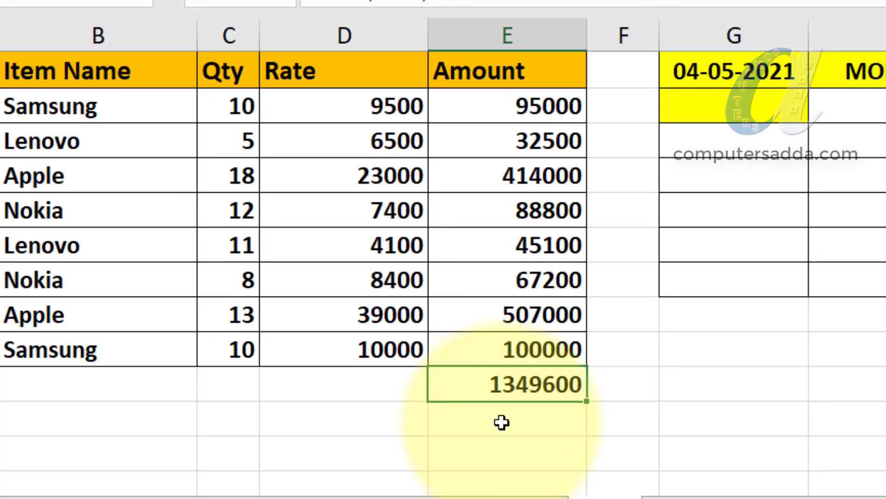
Duplicate the total formula from E10 into E11 and inspect the cell references of the copy.
click(504, 421)
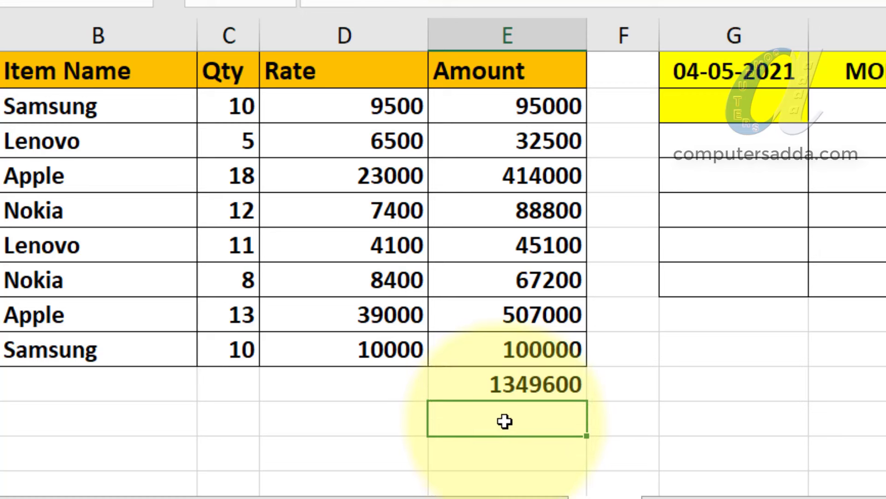
key(ctrl+apostrophe)
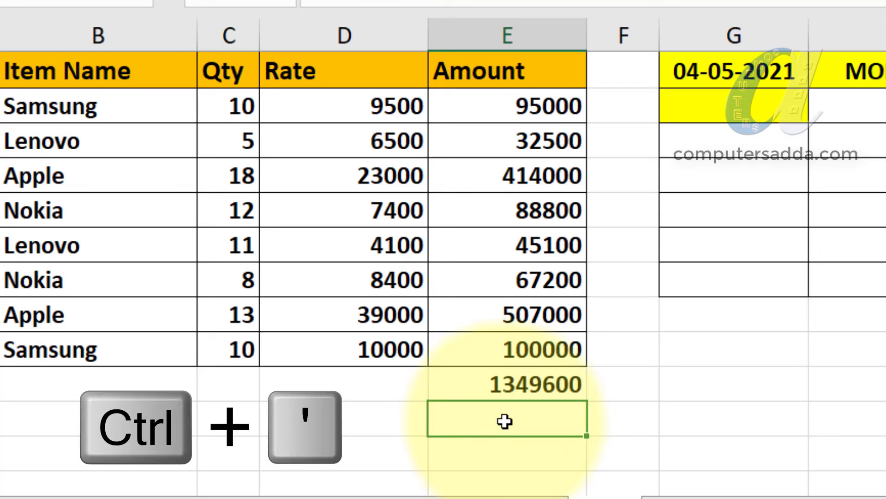
key(Return)
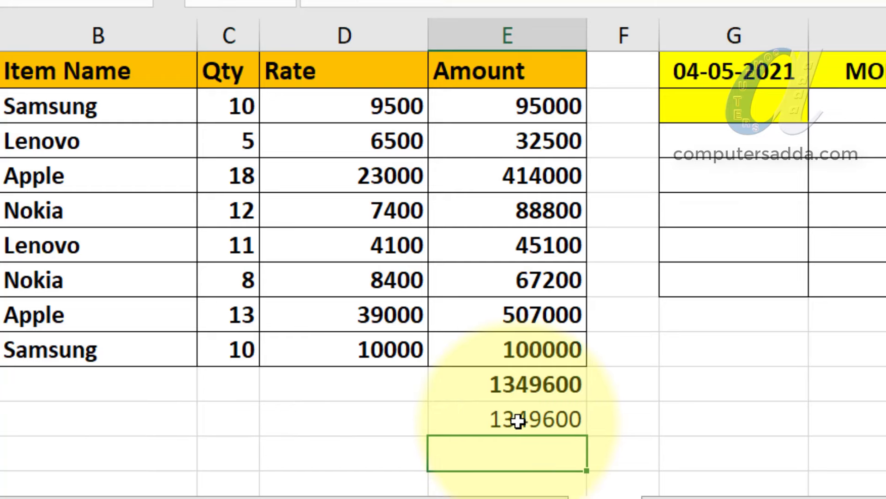
click(518, 420)
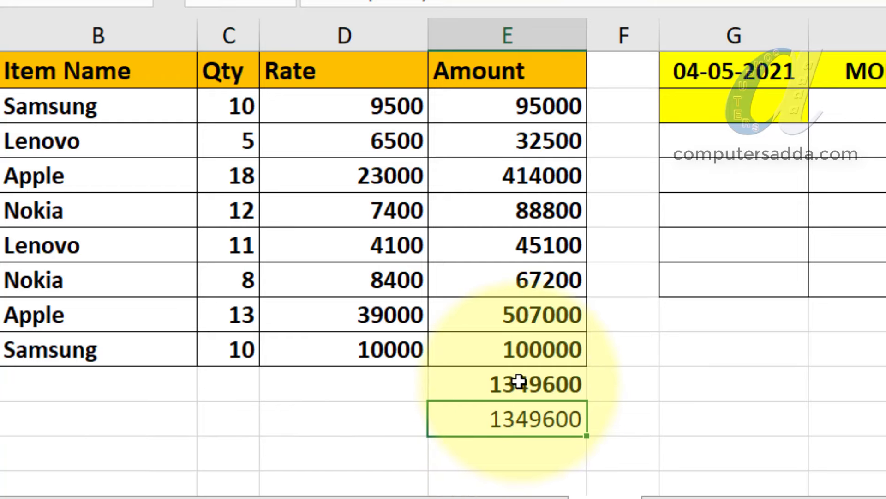
double_click(517, 416)
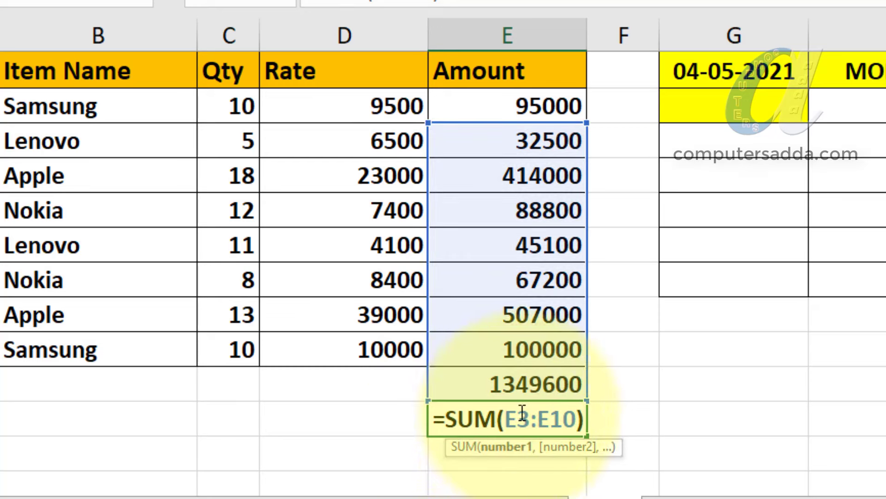
key(Return)
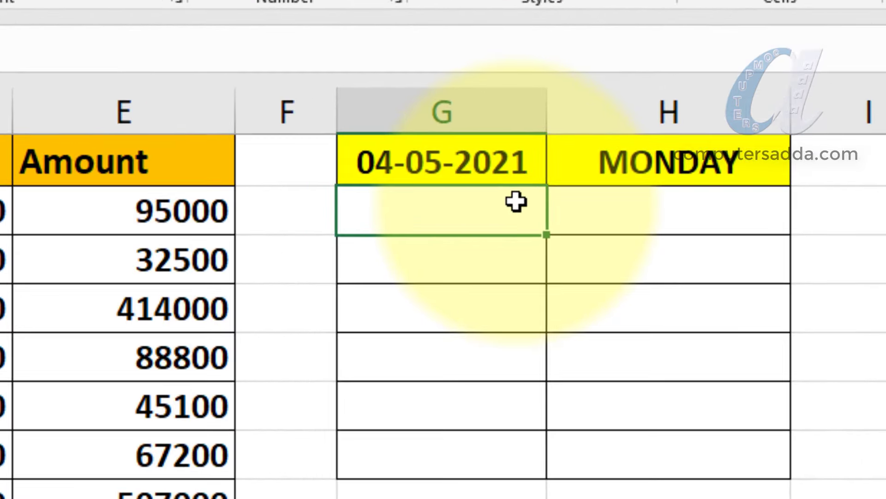
Enter "•jhjghj" with a bullet symbol in G2 and insert another style of bullet in G3.
key(alt+KP_7)
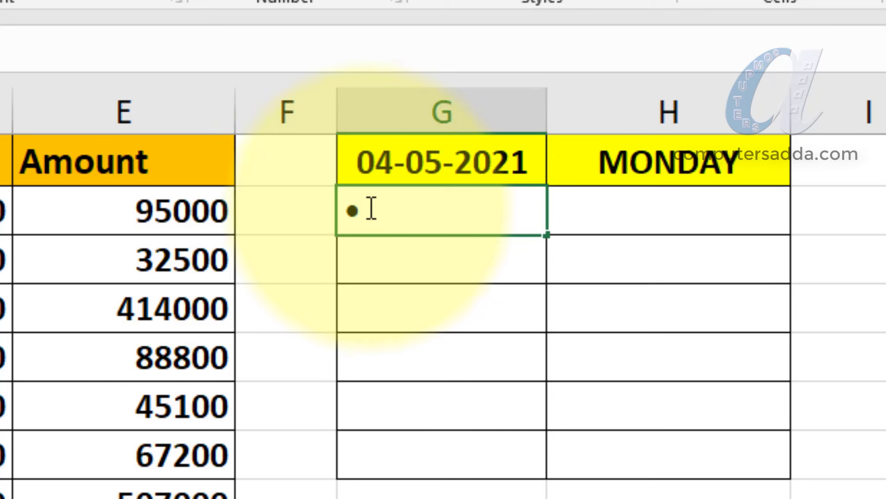
text(jhjghj)
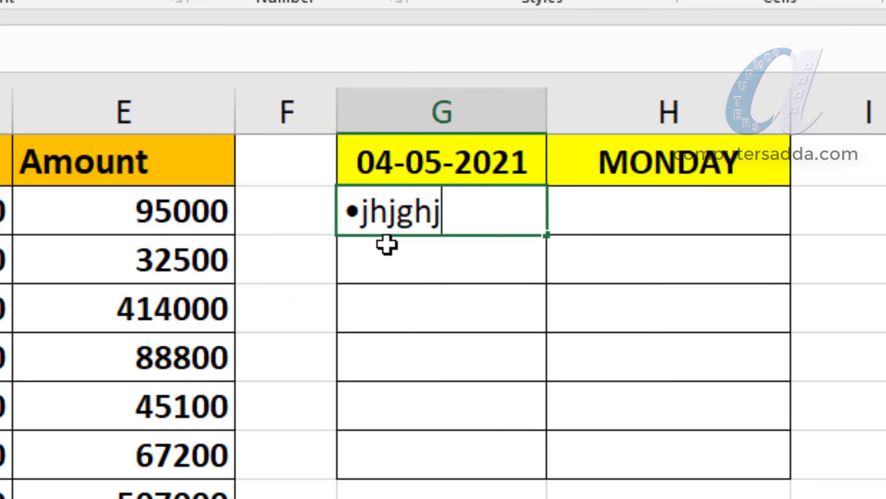
key(Return)
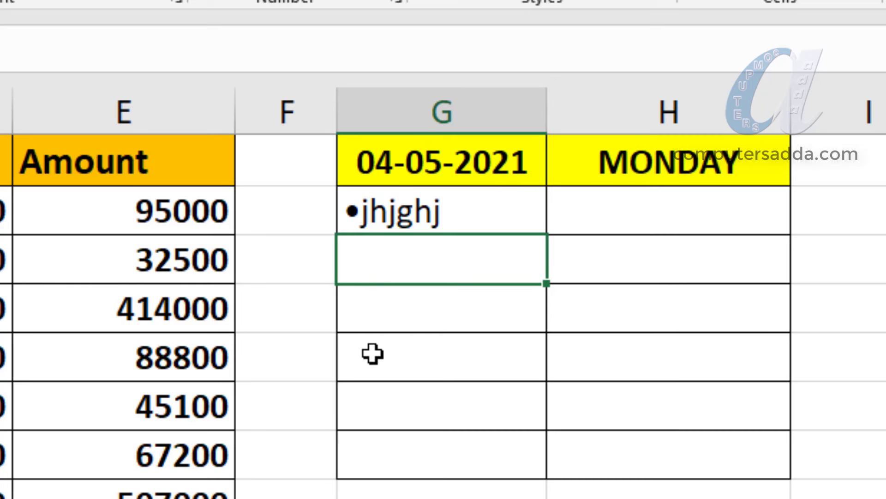
double_click(383, 279)
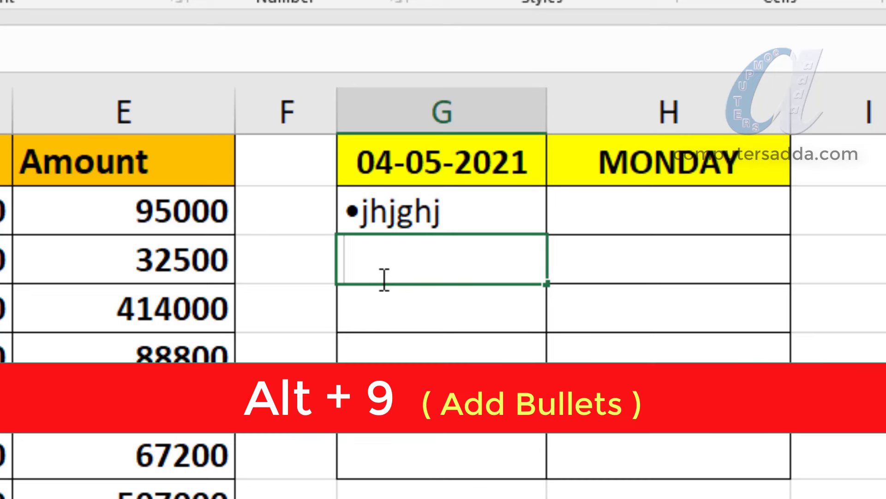
key(alt+9)
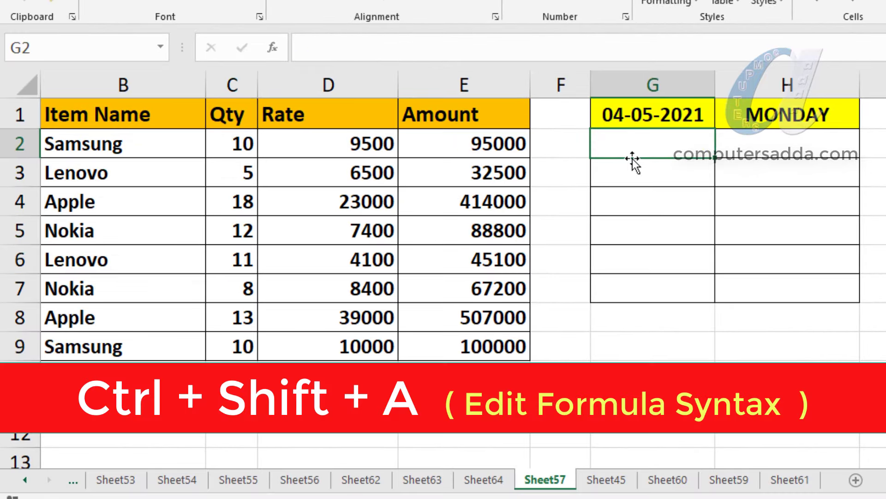
Try a VLOOKUP formula in G8 with all its argument names inserted as placeholders, and cancel the entry.
click(628, 312)
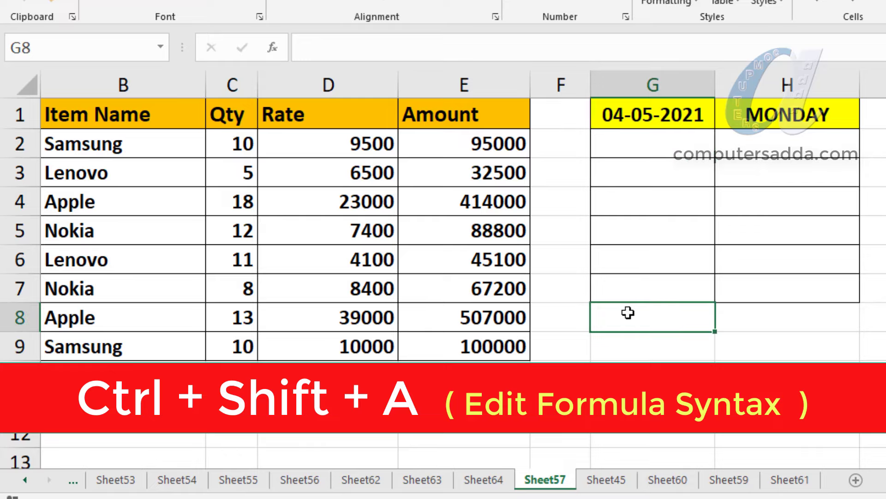
text(=vlo)
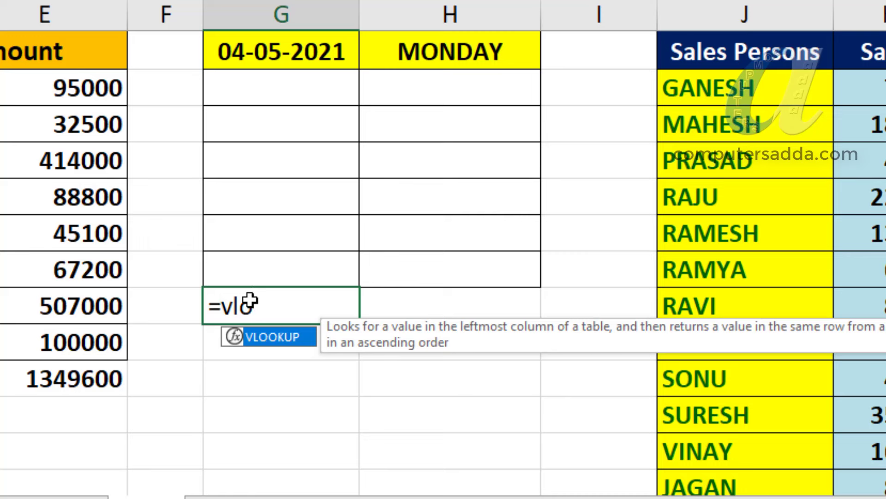
key(Tab)
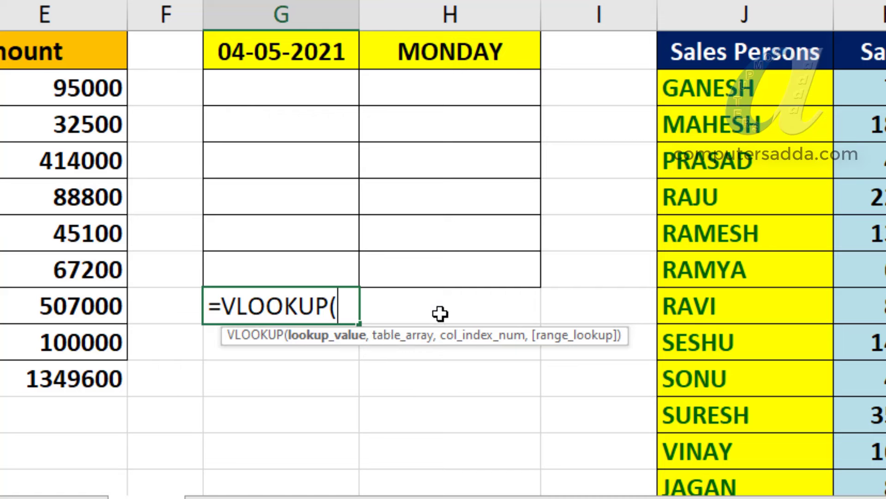
key(ctrl+shift+a)
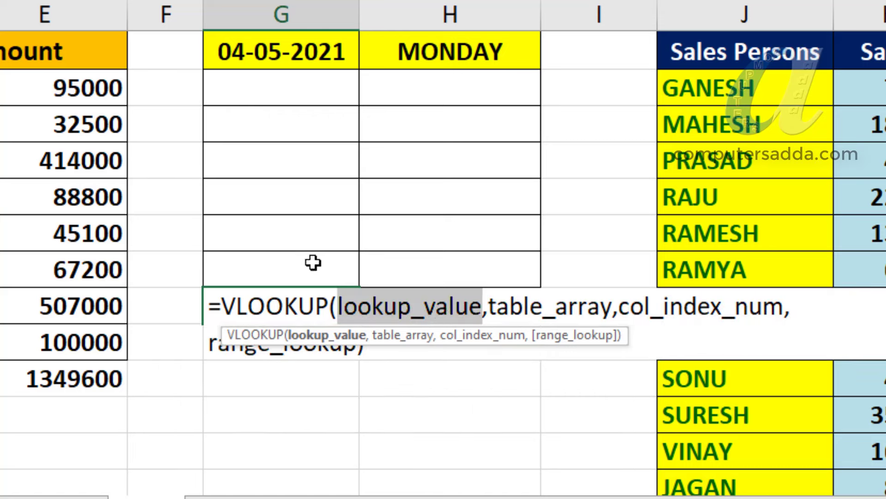
click(363, 349)
drag(363, 348, 183, 286)
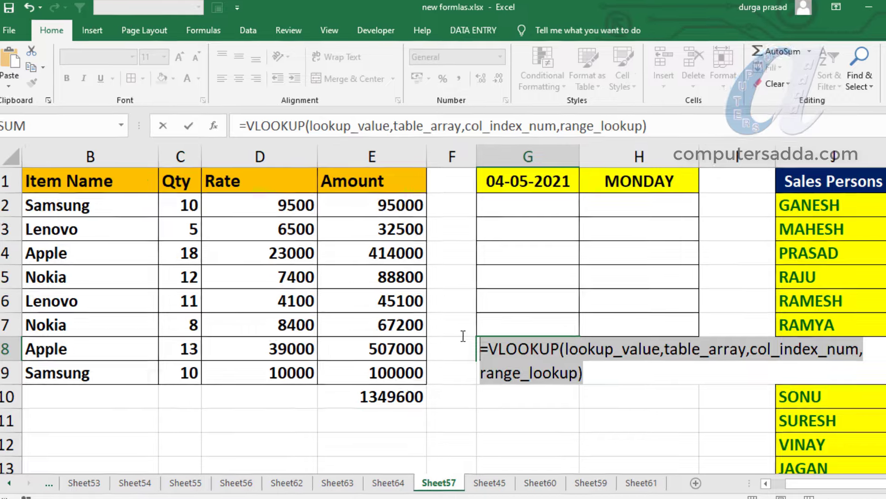
key(Escape)
Try entering 45° with the degree symbol in G2, and cancel the entry.
click(422, 162)
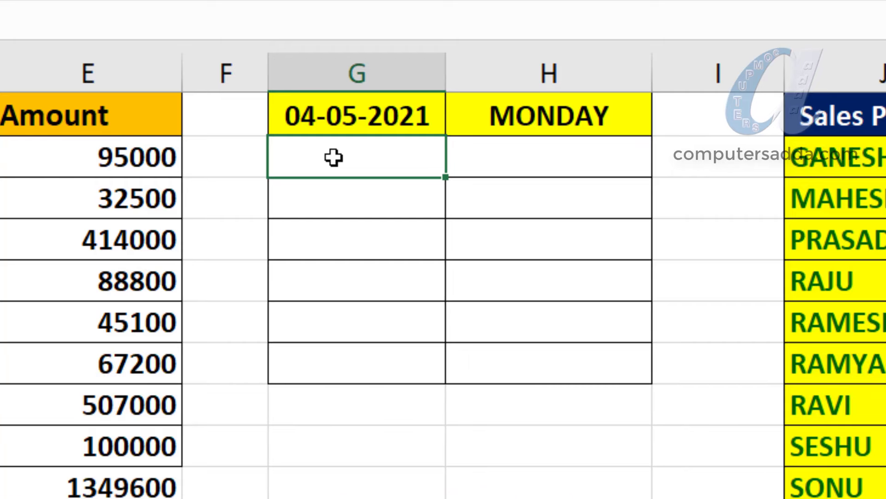
text(°)
key(BackSpace)
text(45)
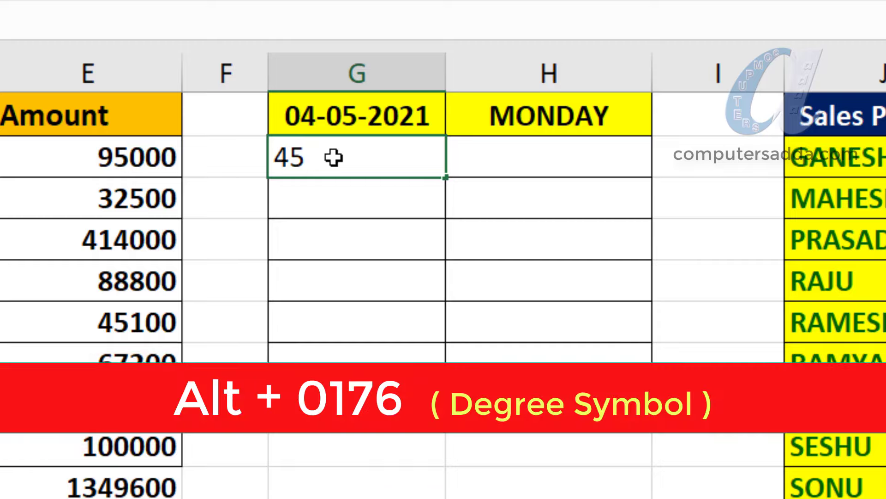
text(°)
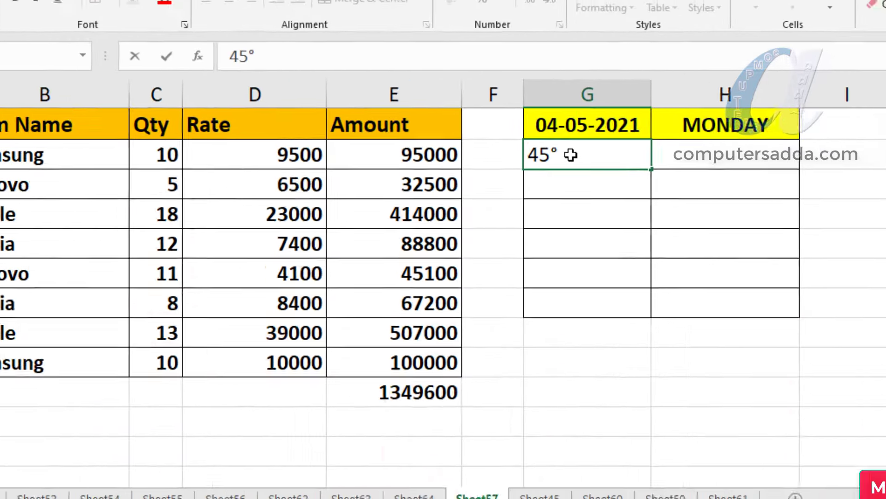
key(Escape)
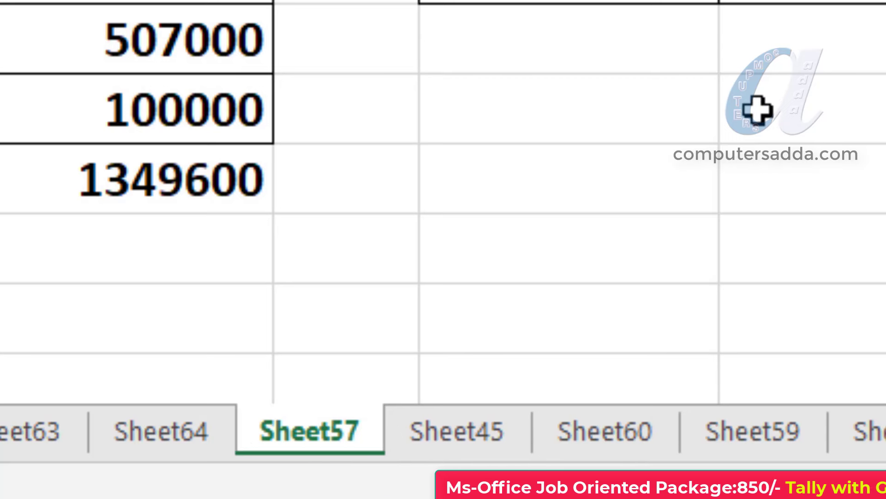
Move forward through the worksheets from Sheet57 to Sheet60 and go back one sheet to Sheet45.
key(ctrl+shift+3)
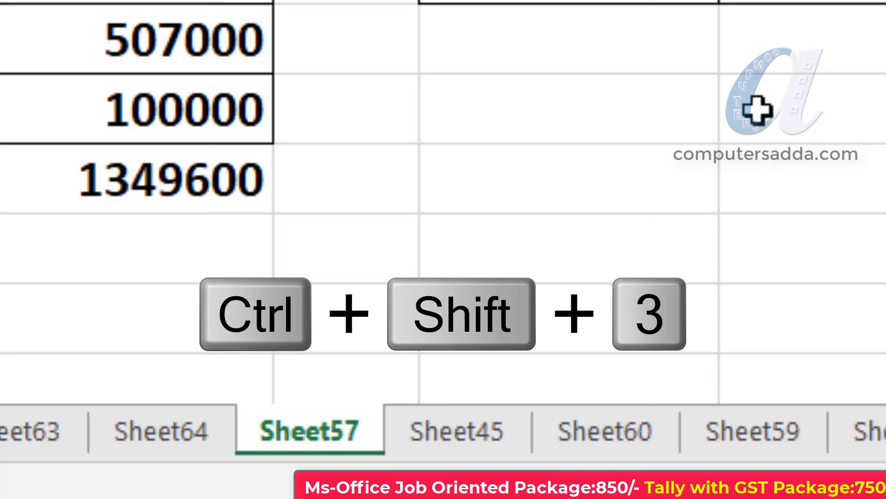
key(ctrl+Page_Down)
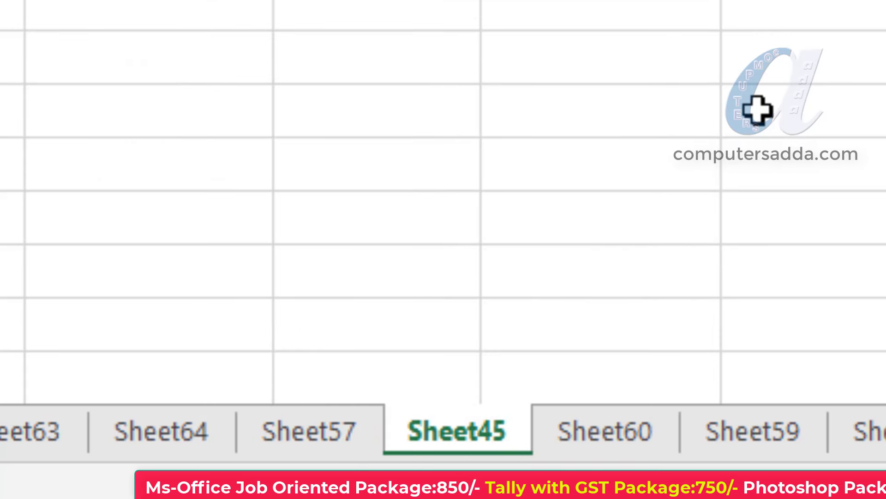
key(ctrl+Page_Down)
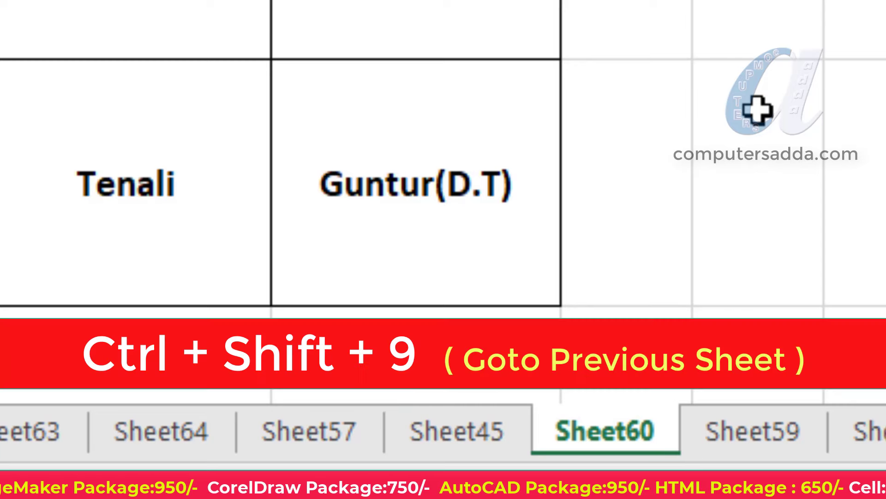
key(ctrl+Page_Up)
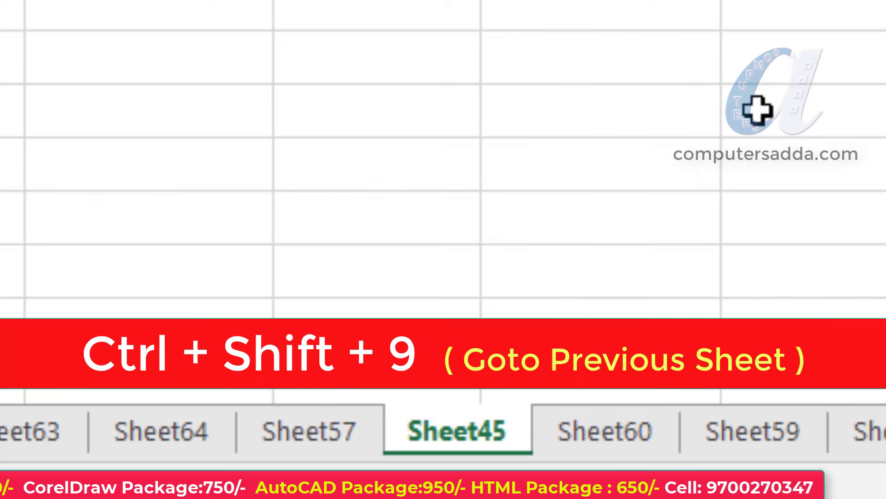
Go back to Sheet57 and select the entire item table from a cell inside it.
key(ctrl+Page_Up)
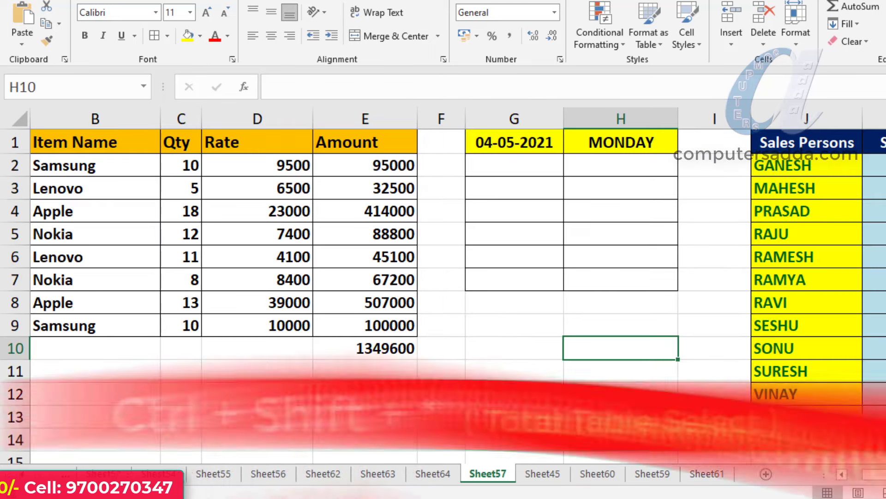
click(184, 235)
key(ctrl+a)
click(177, 245)
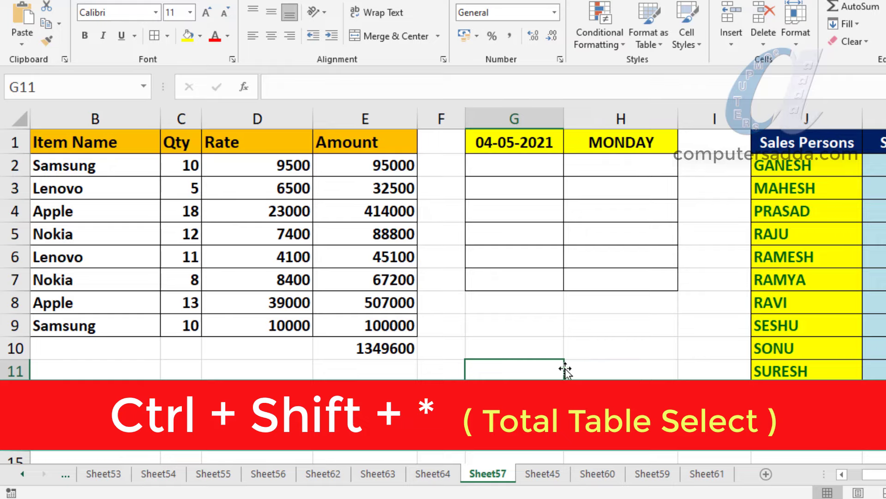
key(ctrl+a)
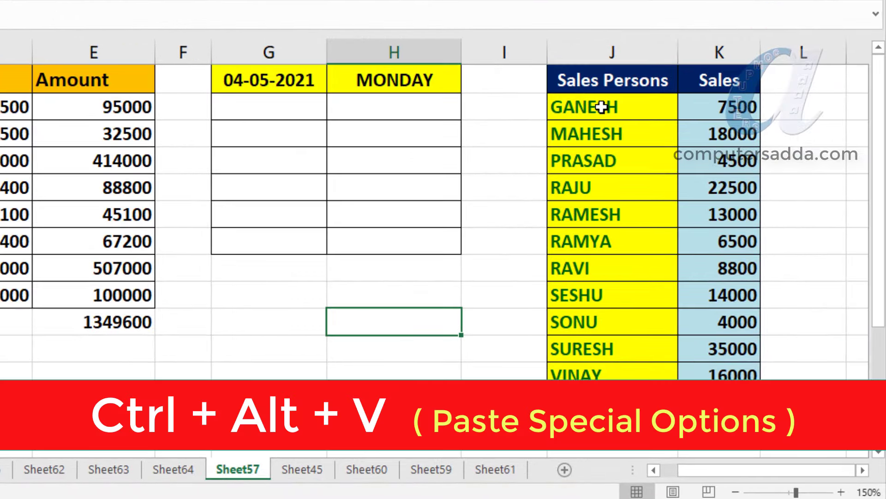
Copy the sales person cells J2:J13 and paste only their formats starting at G9 using Paste Special.
drag(605, 106, 603, 383)
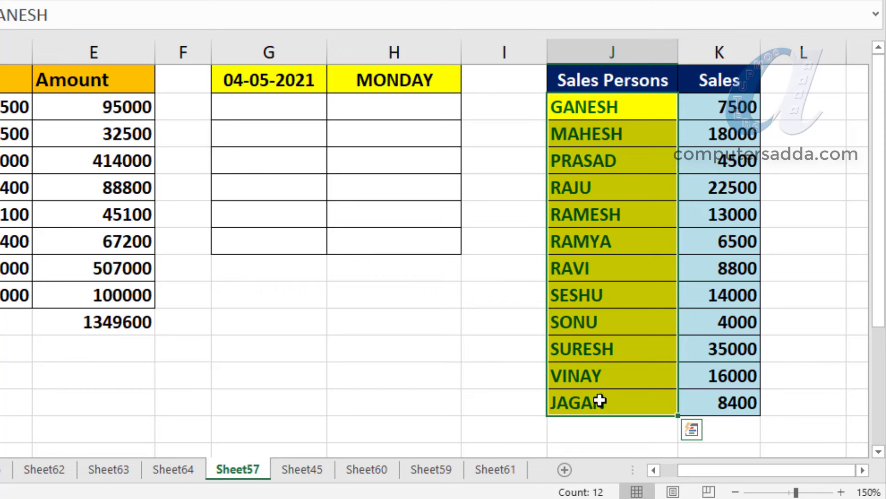
key(ctrl+c)
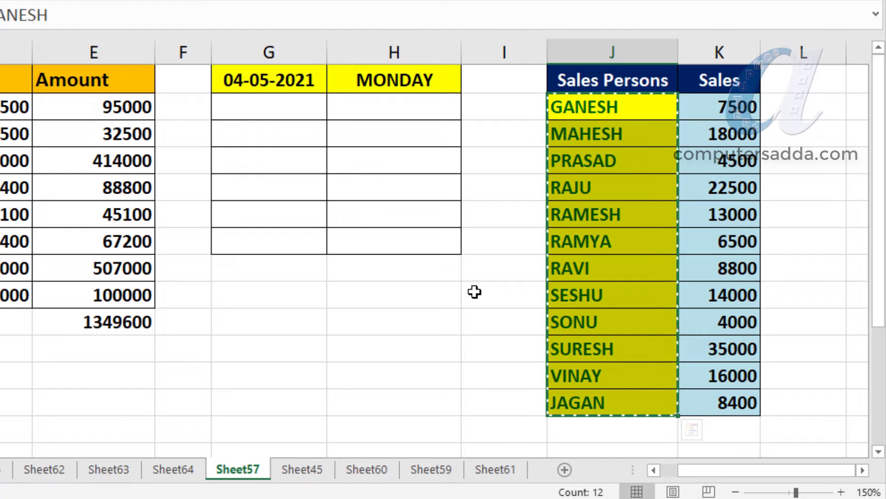
right_click(236, 293)
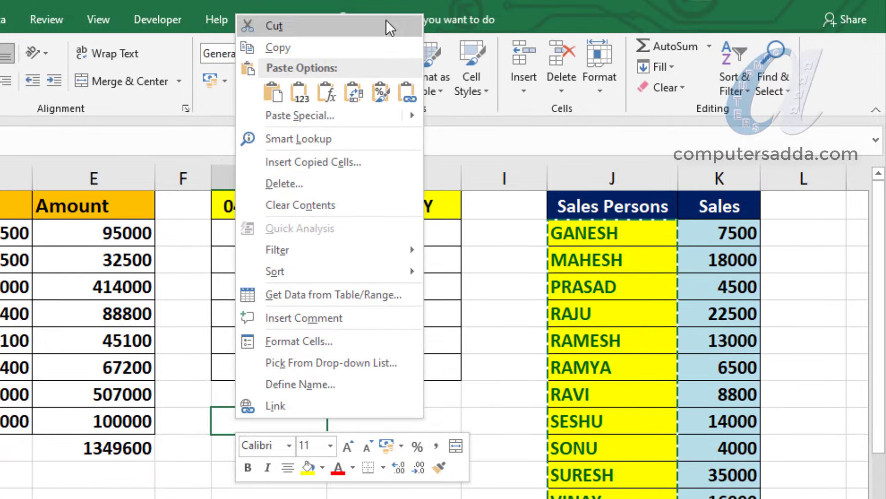
click(393, 2)
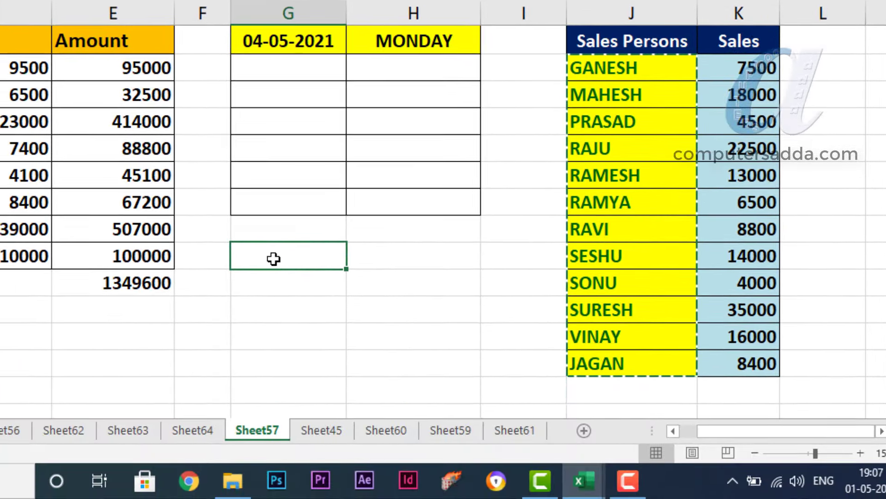
key(ctrl+alt+v)
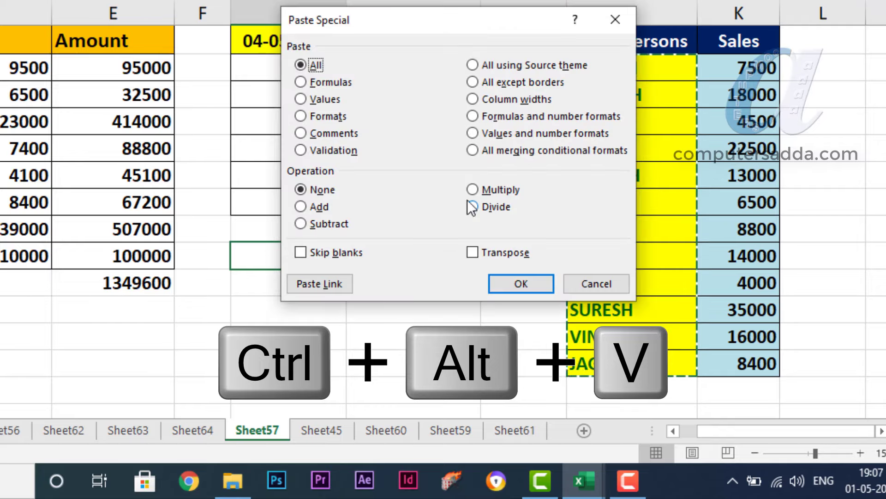
drag(440, 21, 60, 18)
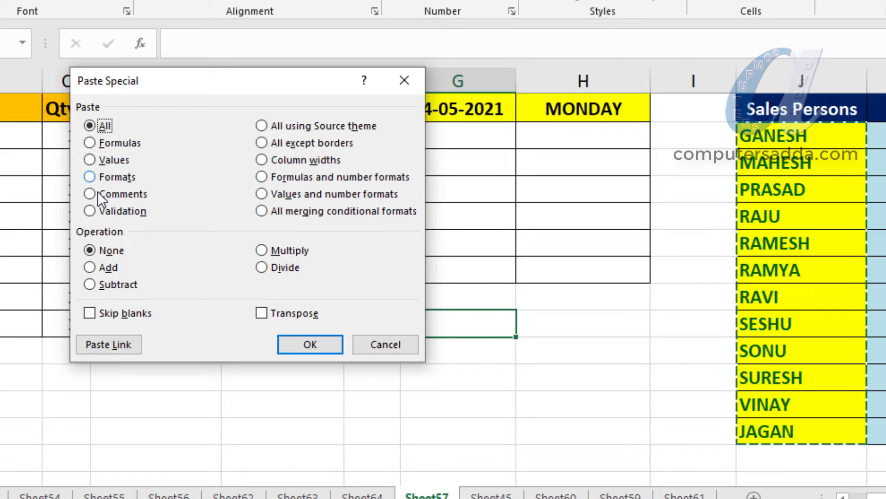
click(93, 177)
click(304, 346)
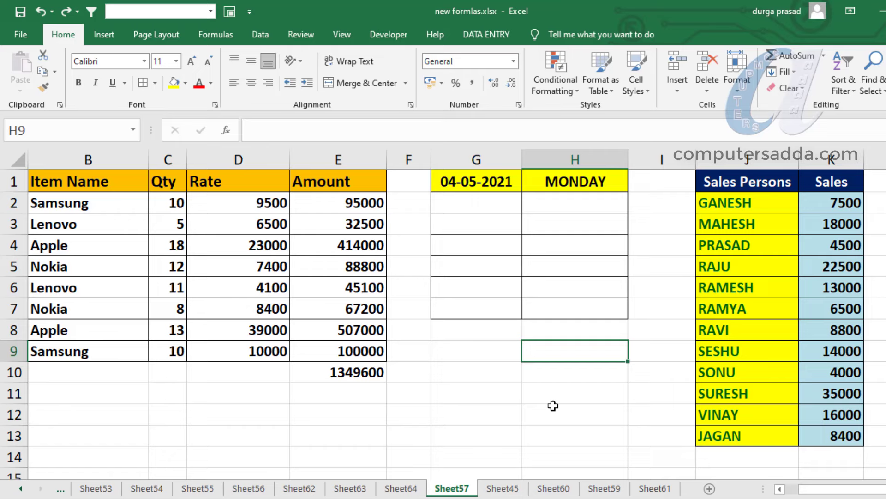
Select entire column H, extend the choice to whole columns F to H, and hide and unhide them.
key(ctrl+space)
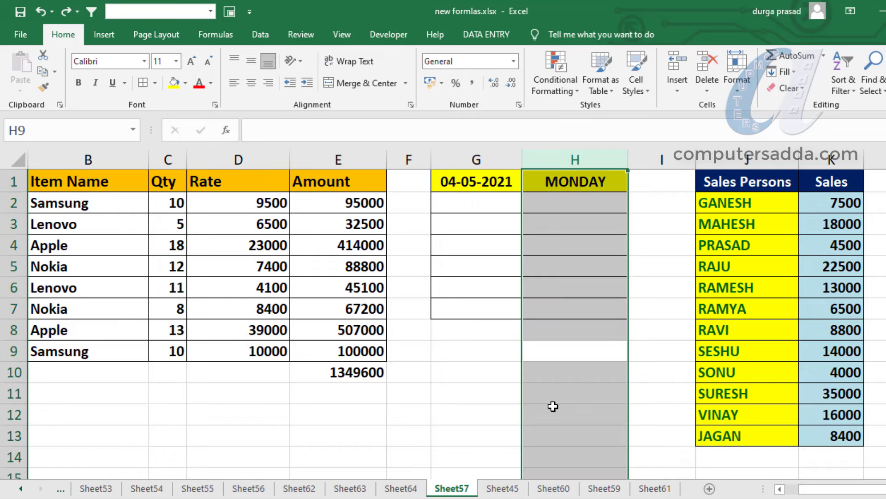
drag(419, 417, 597, 419)
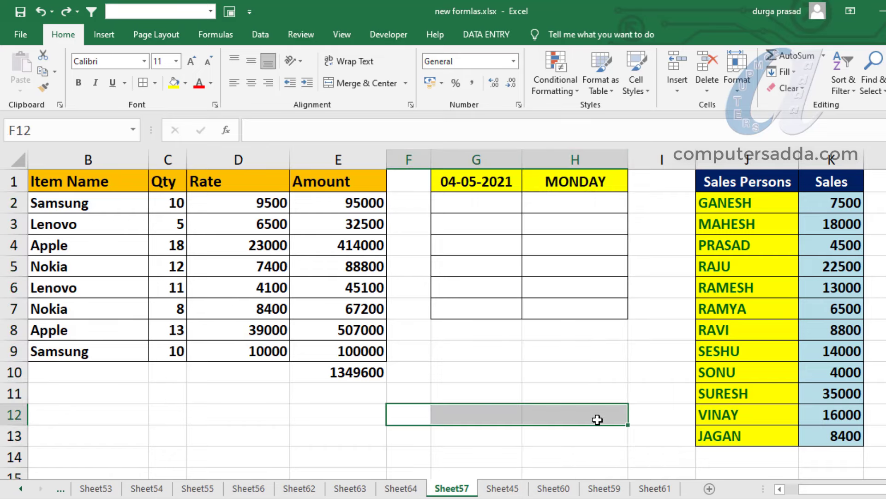
key(ctrl+space)
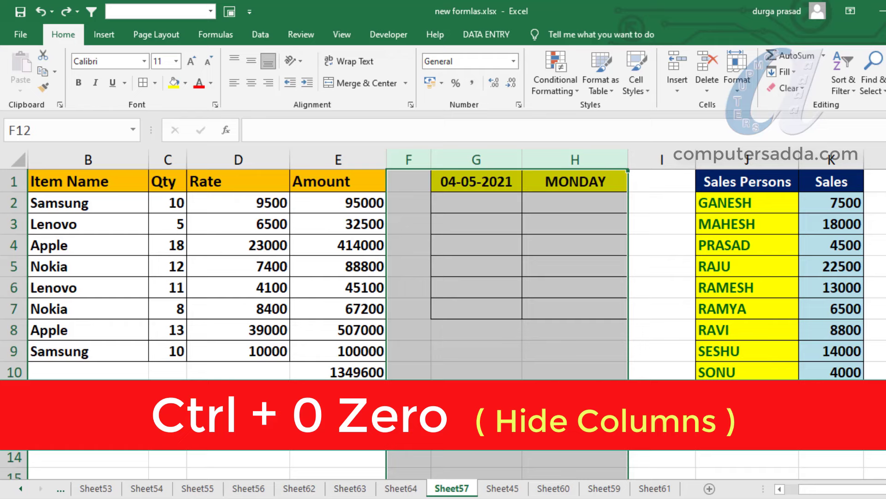
key(ctrl+0)
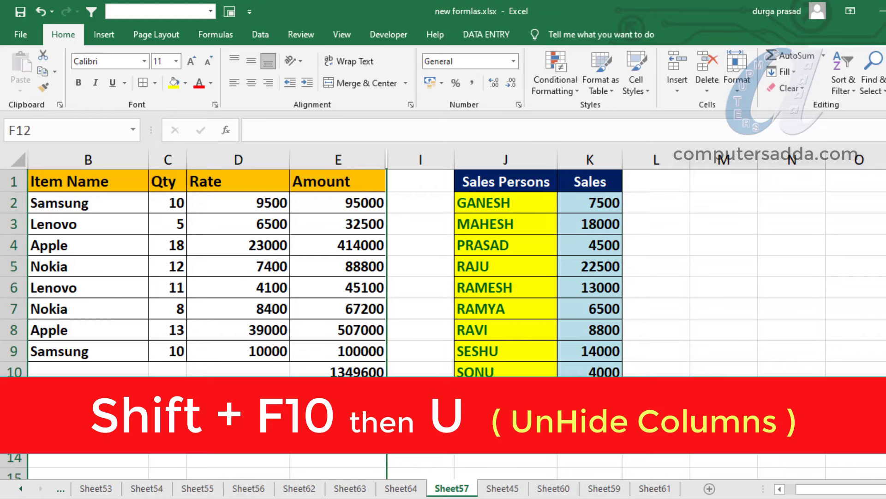
key(shift+F10)
key(u)
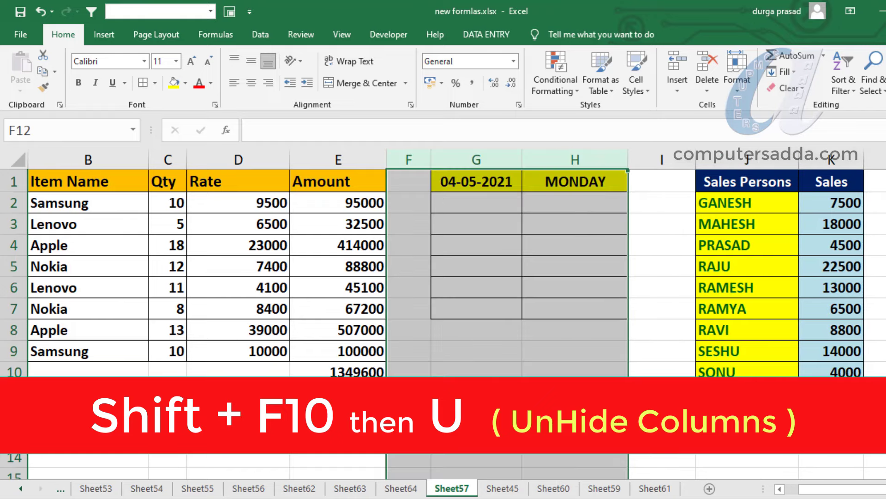
click(565, 413)
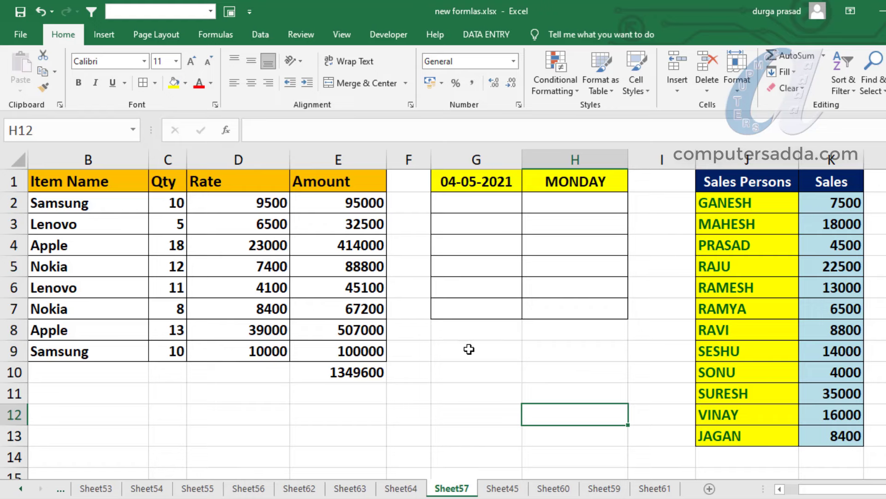
Select entire rows 9 to 12 from G9:G12, and hide and unhide them.
drag(473, 349, 472, 414)
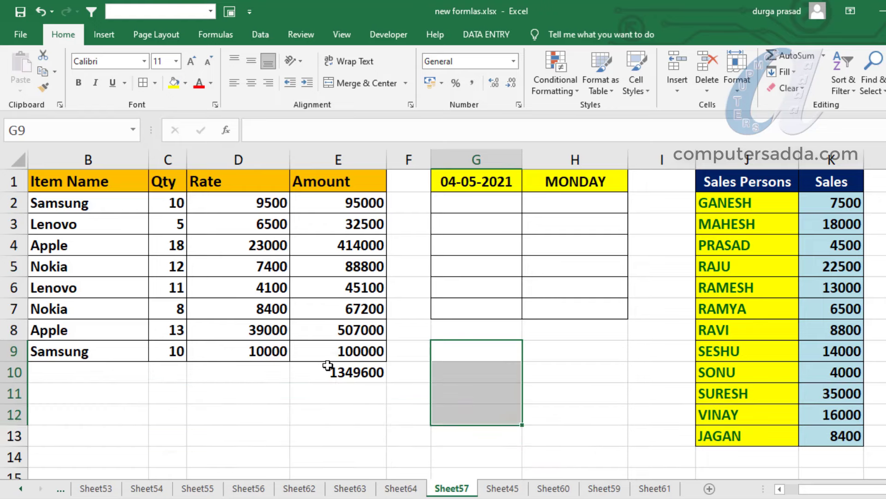
key(shift+space)
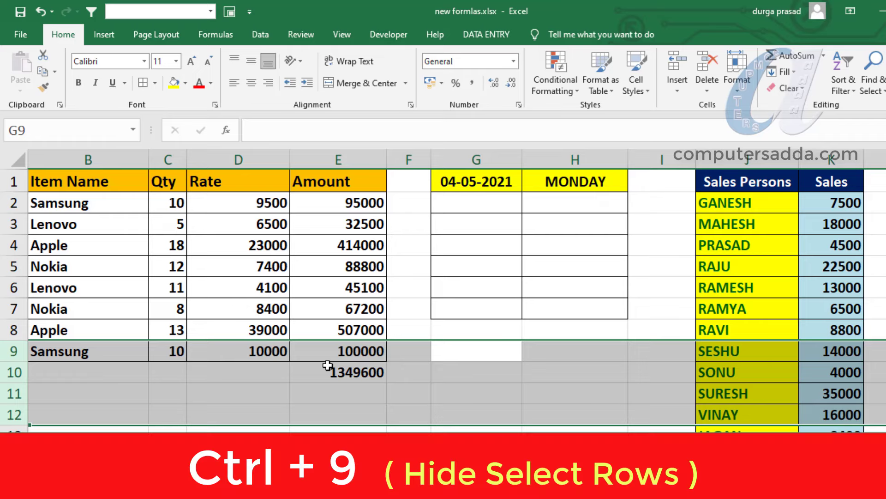
key(ctrl+9)
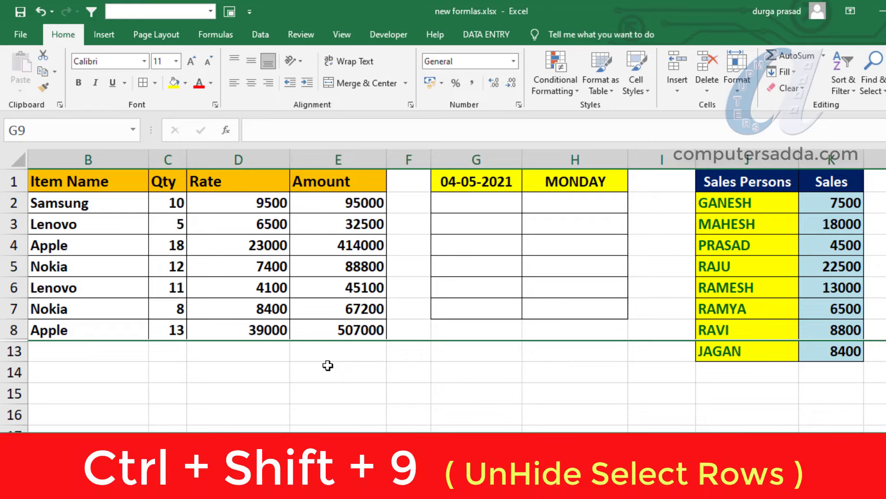
key(ctrl+shift+9)
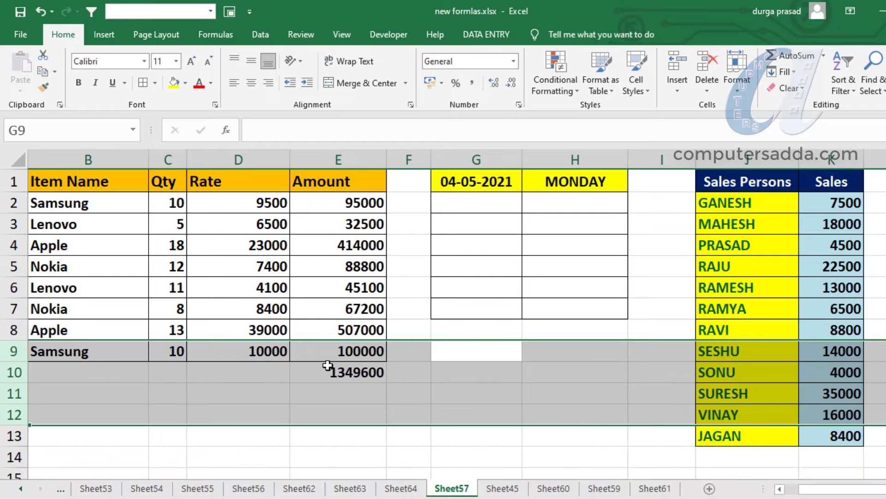
click(327, 365)
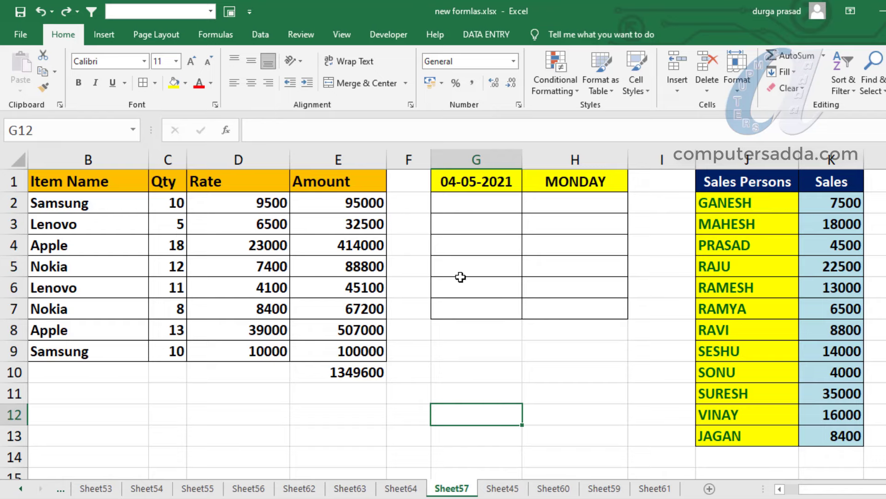
Delete the whole Amount column E and undo the deletion.
click(340, 159)
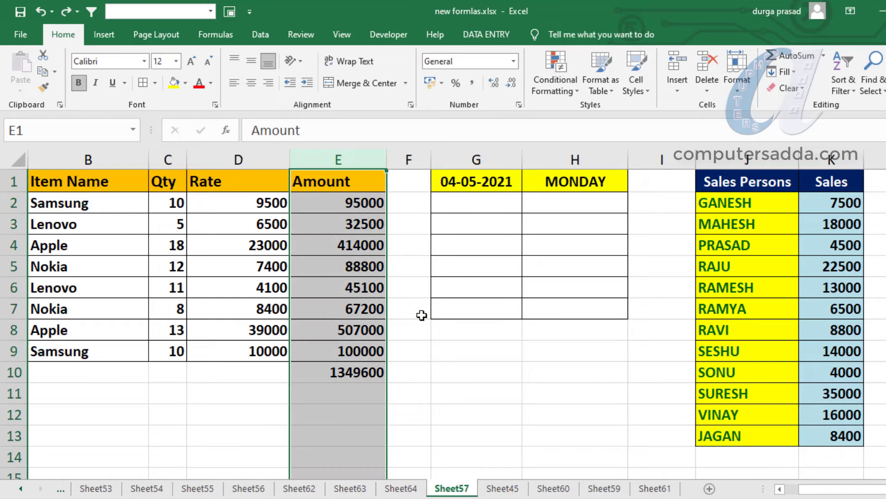
key(ctrl+minus)
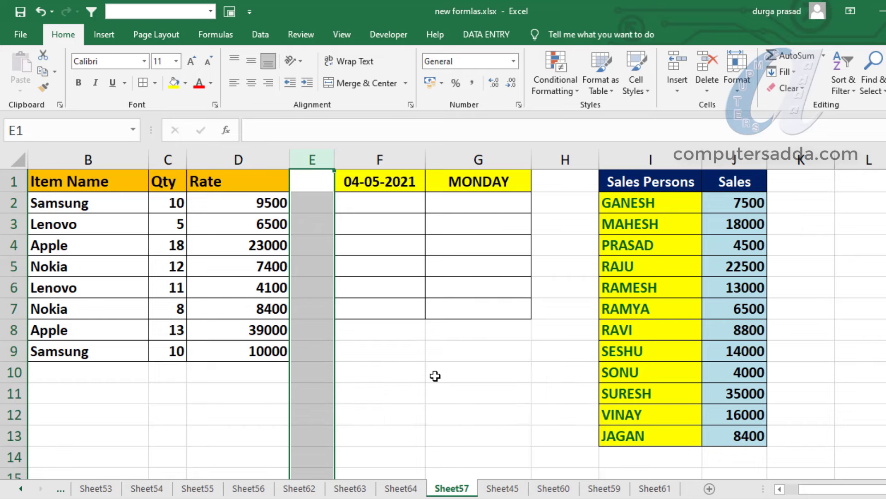
key(ctrl+z)
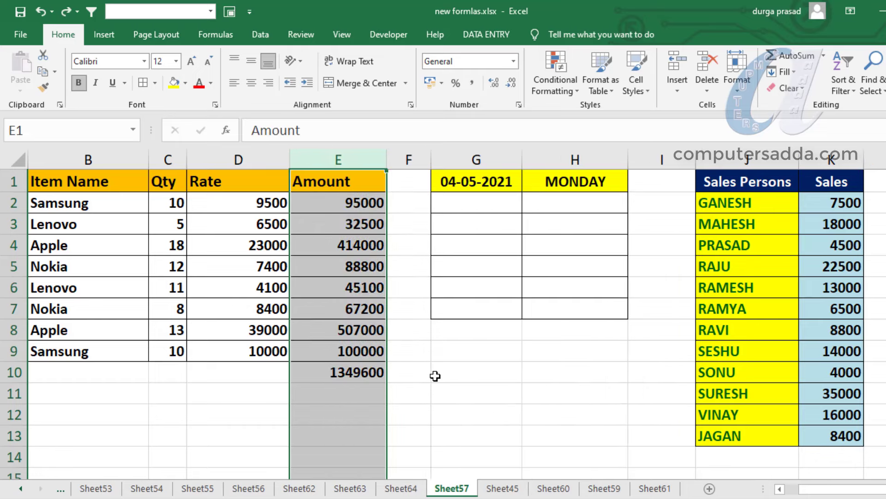
Delete the entire row 8 from the sheet.
click(14, 331)
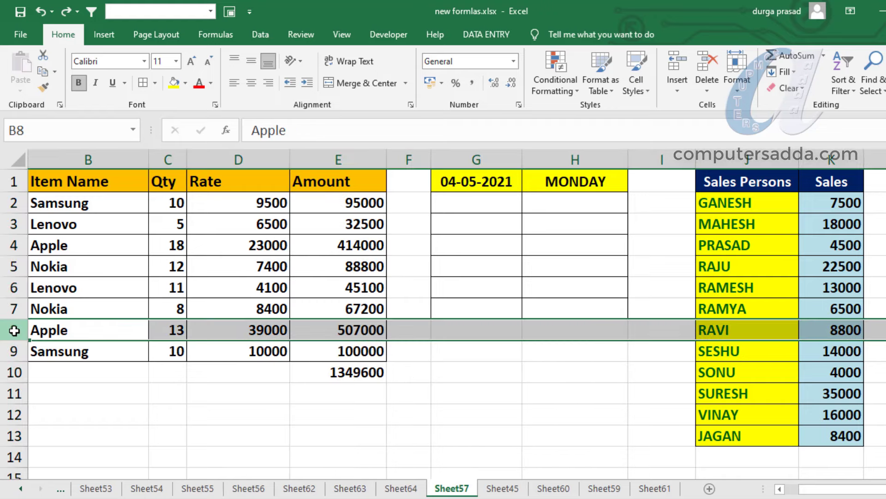
key(ctrl+minus)
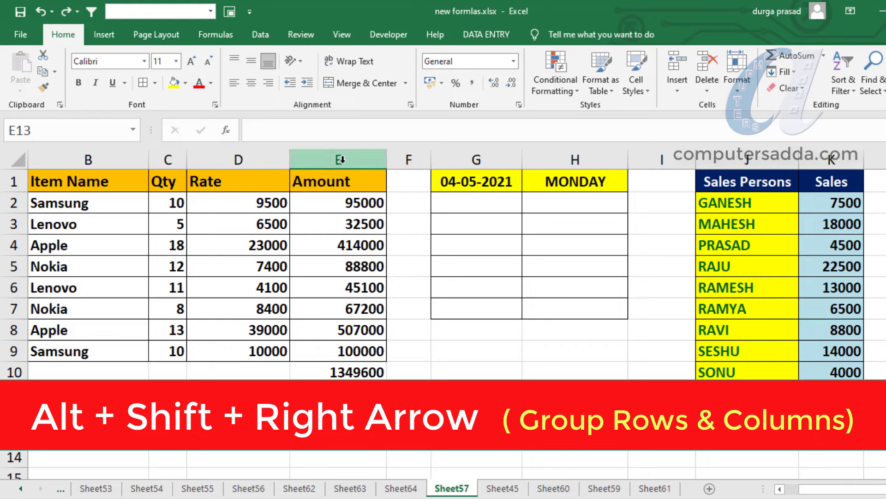
Group columns E to G, and collapse and expand the group.
drag(343, 160, 507, 161)
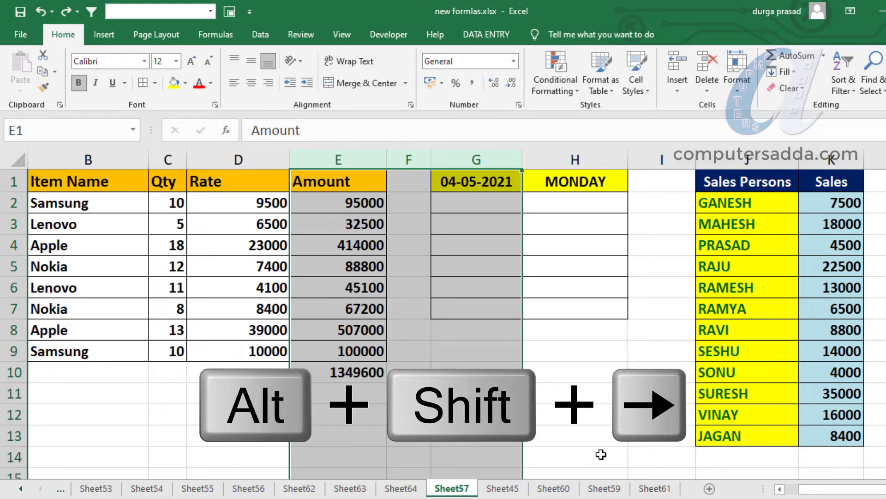
key(alt+shift+Right)
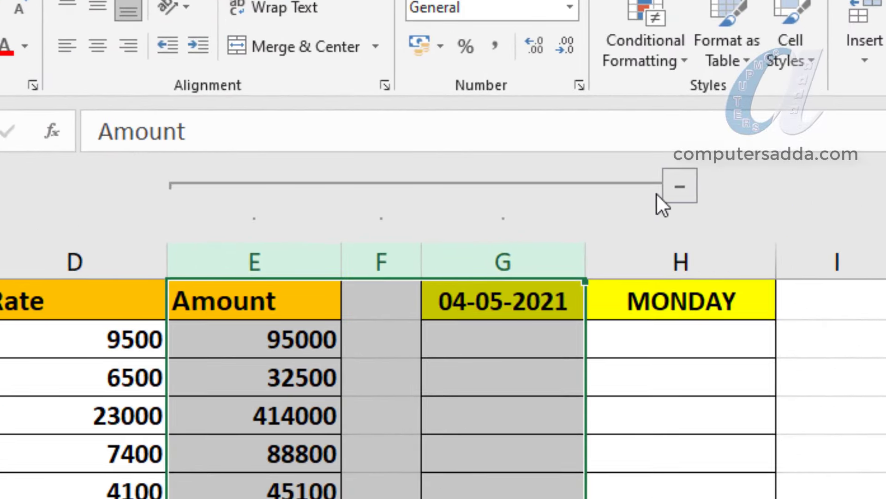
click(681, 186)
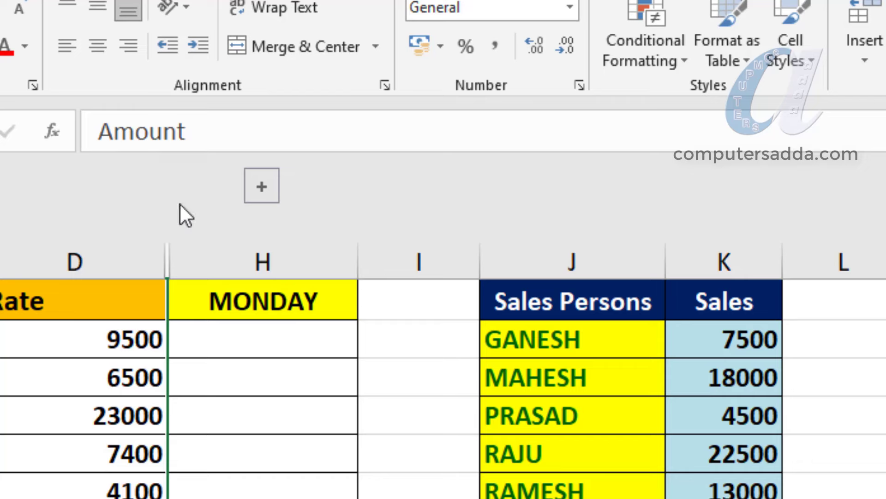
click(257, 185)
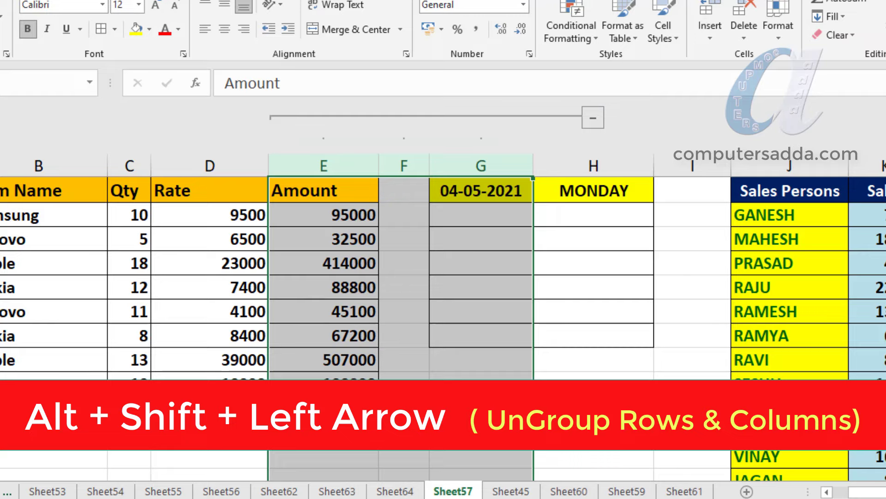
Ungroup columns E to G and clear the column selection.
key(alt+shift+Left)
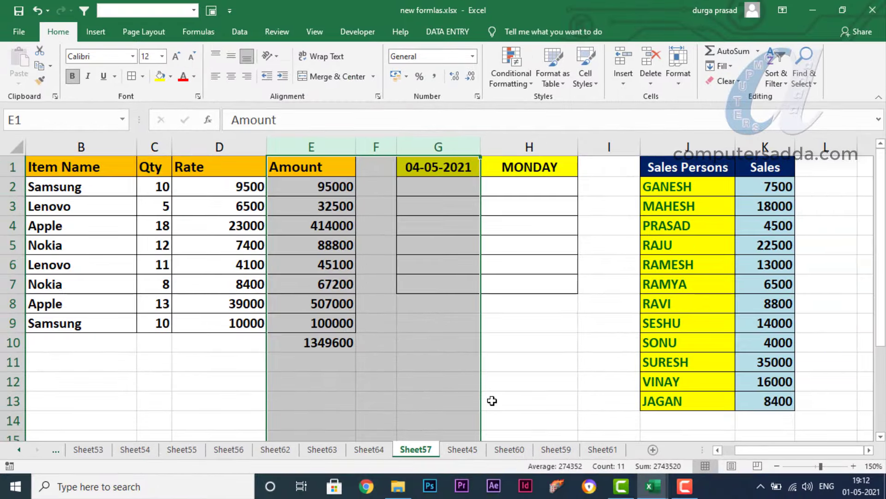
click(548, 431)
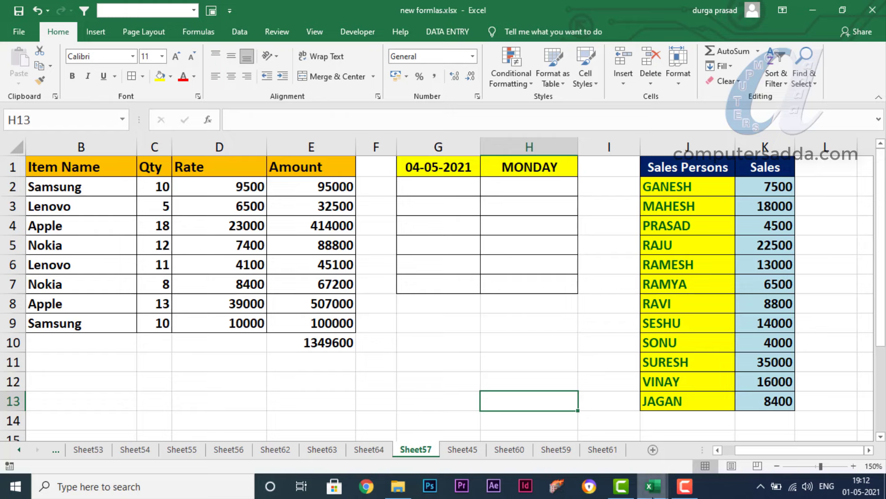
Check which workbooks are open and switch from new formlas.xlsx to formulas orders.xlsx.
mouse_move(652, 486)
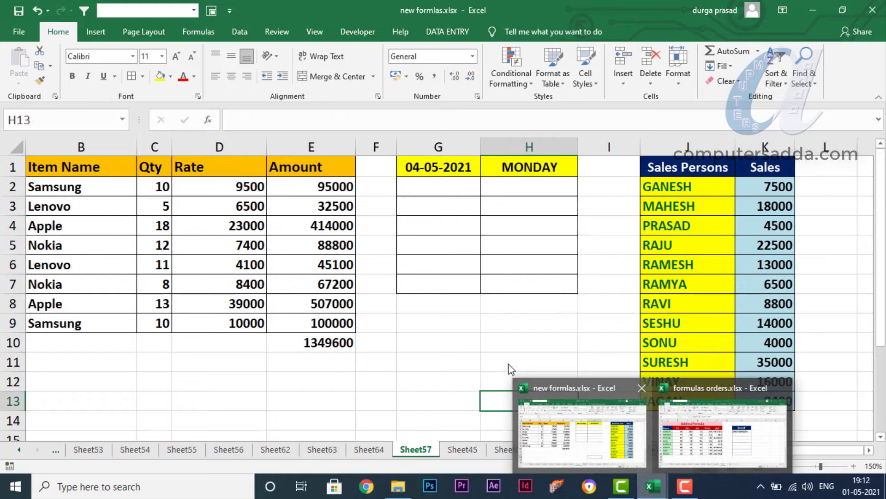
click(376, 339)
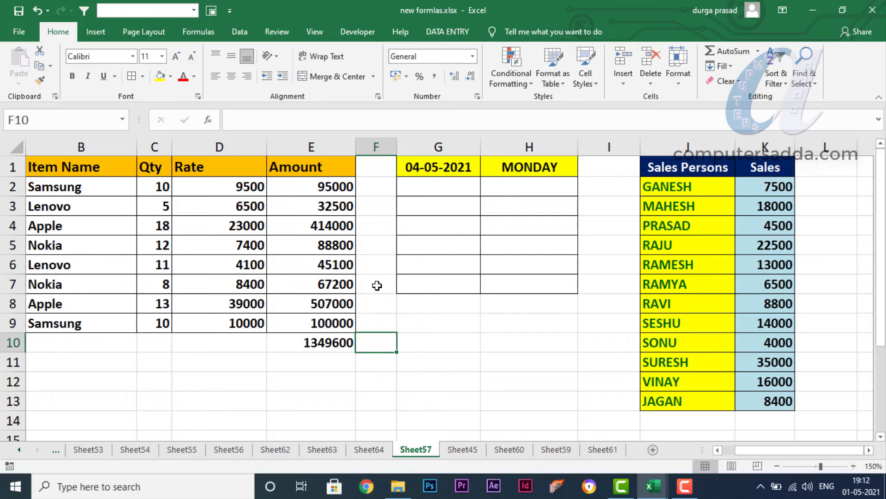
key(ctrl+F6)
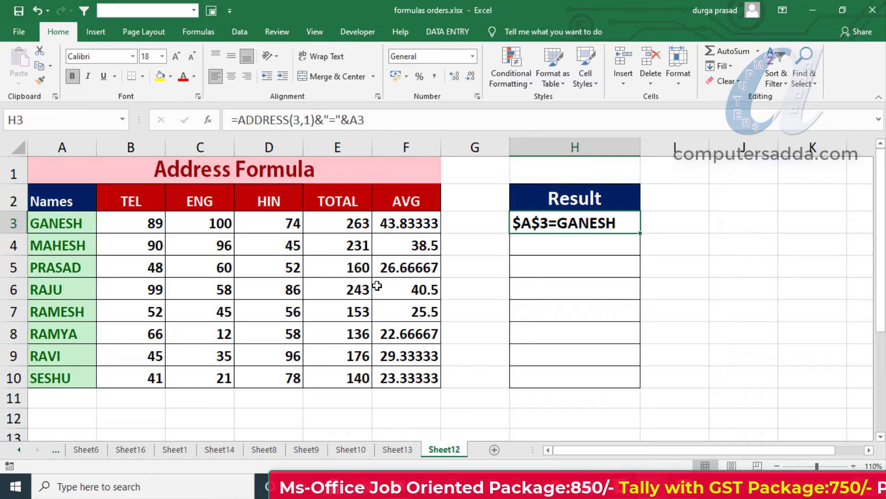
Switch back to the workbook new formlas.xlsx, and expand and collapse the formula bar.
key(ctrl+F6)
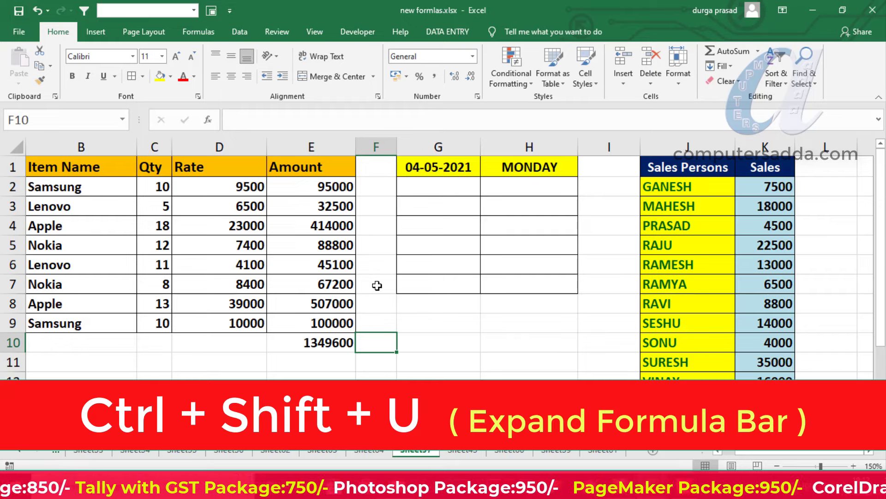
key(ctrl+shift+u)
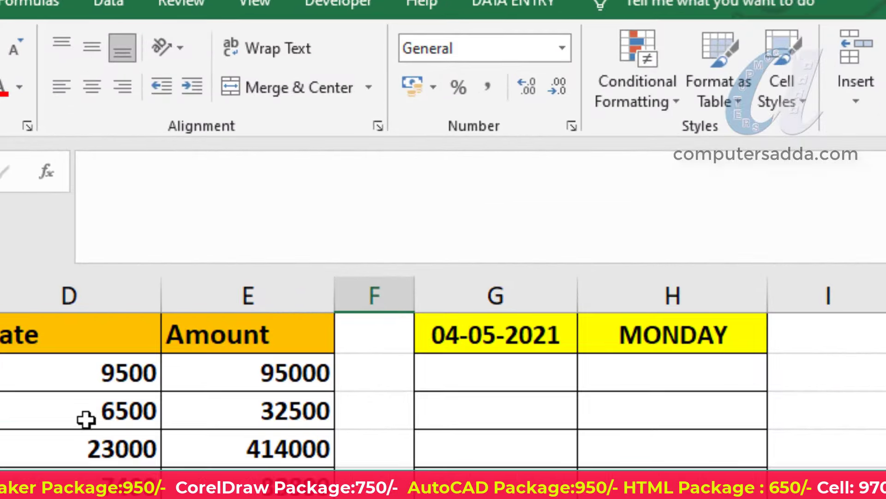
key(ctrl+shift+u)
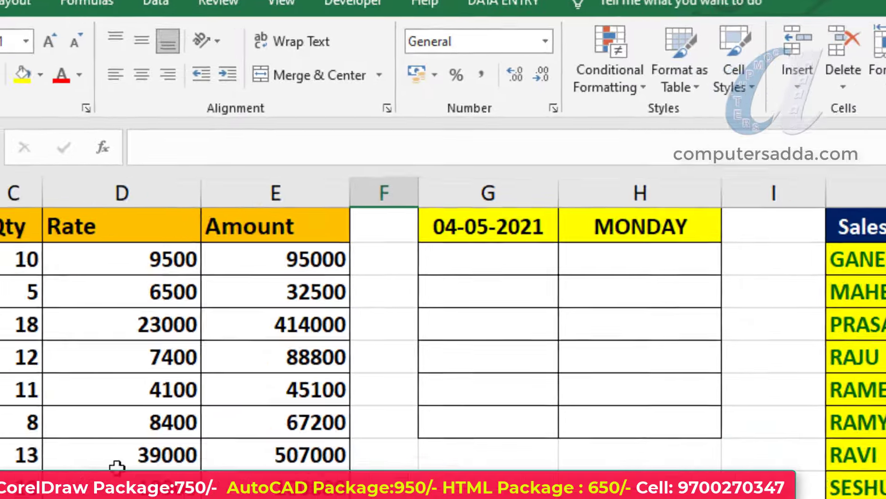
View the Number settings and the Font settings of the Format Cells dialog for the last Apple item's Amount cell.
click(281, 454)
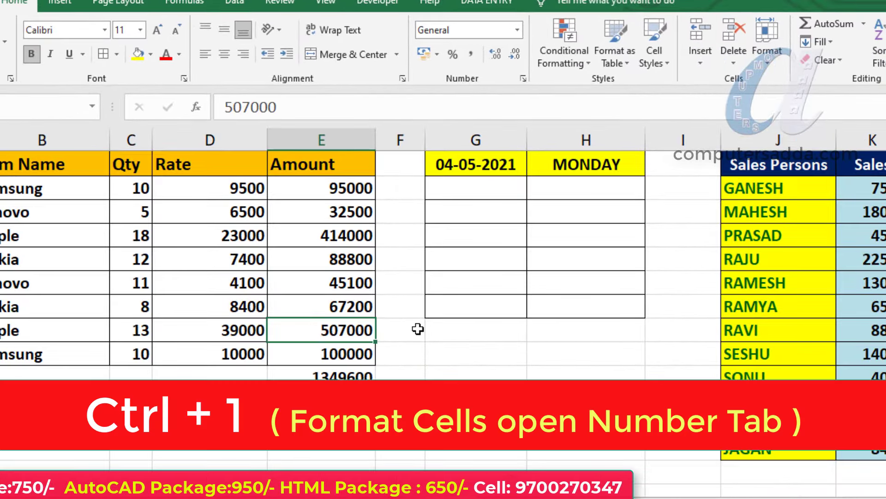
key(ctrl+1)
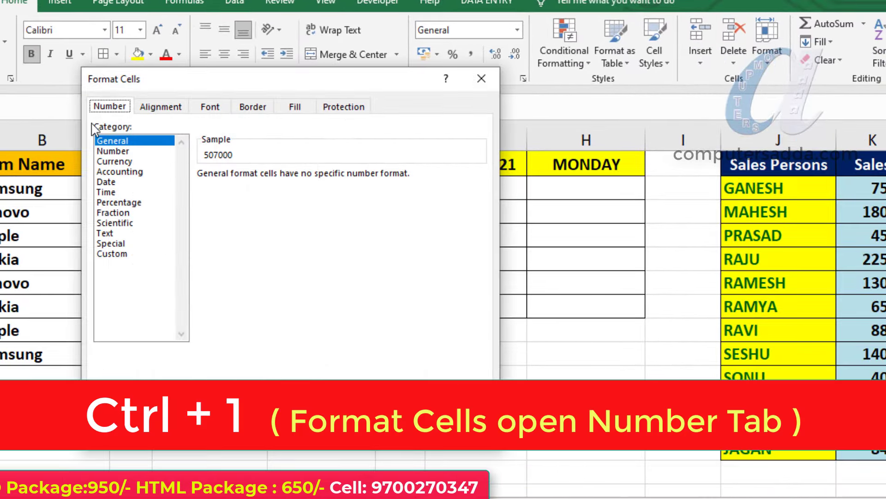
drag(193, 88, 441, 87)
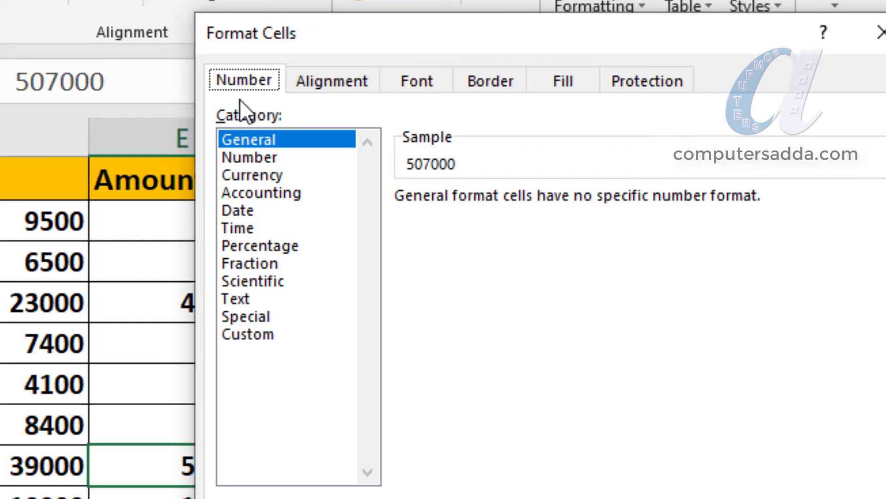
key(Escape)
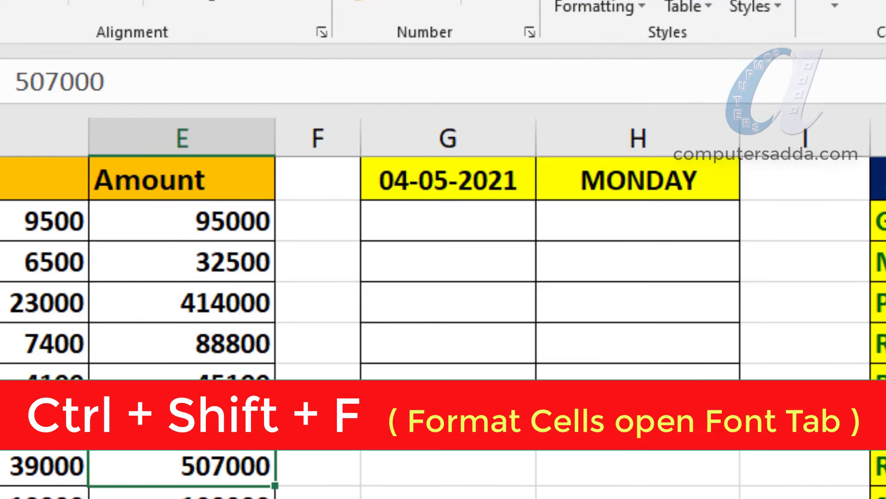
key(ctrl+shift+f)
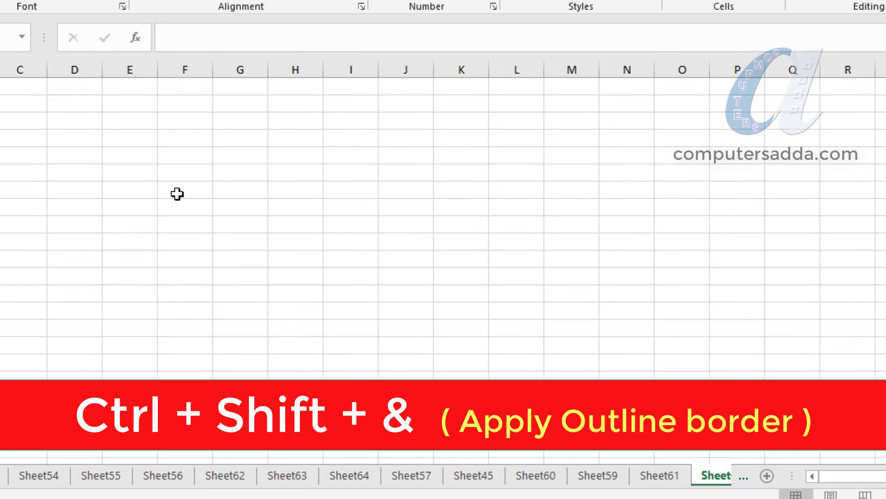
Apply an outline border around the empty block spanning columns E to M, and remove it from the same block.
drag(154, 139, 564, 431)
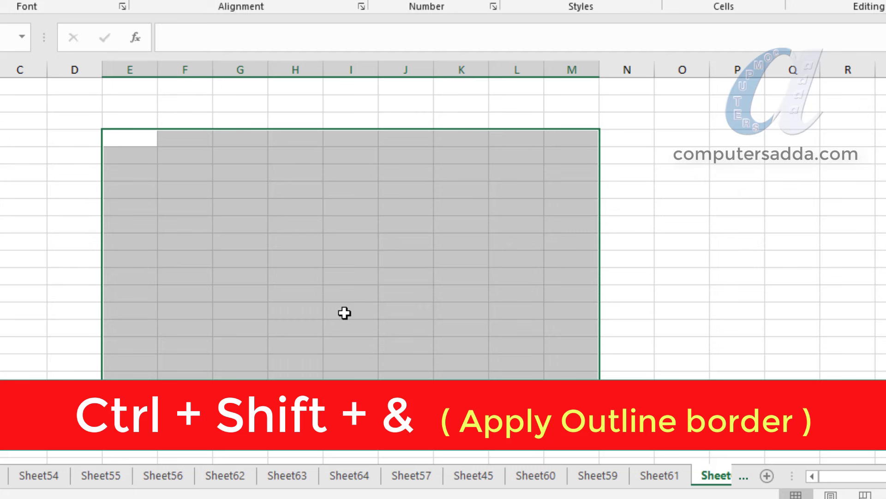
click(881, 189)
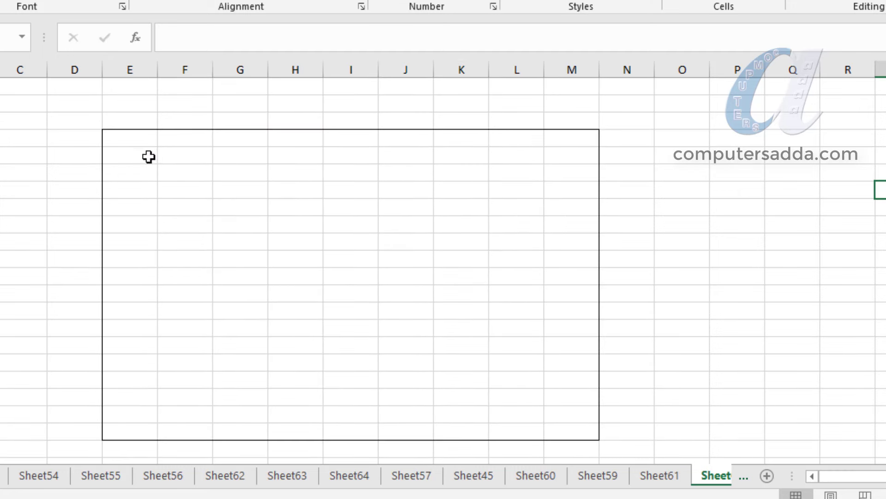
drag(118, 139, 562, 439)
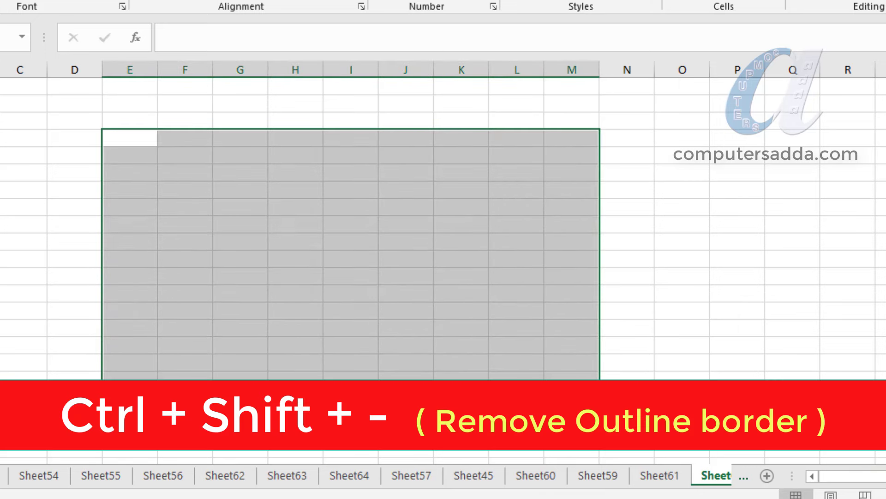
click(881, 259)
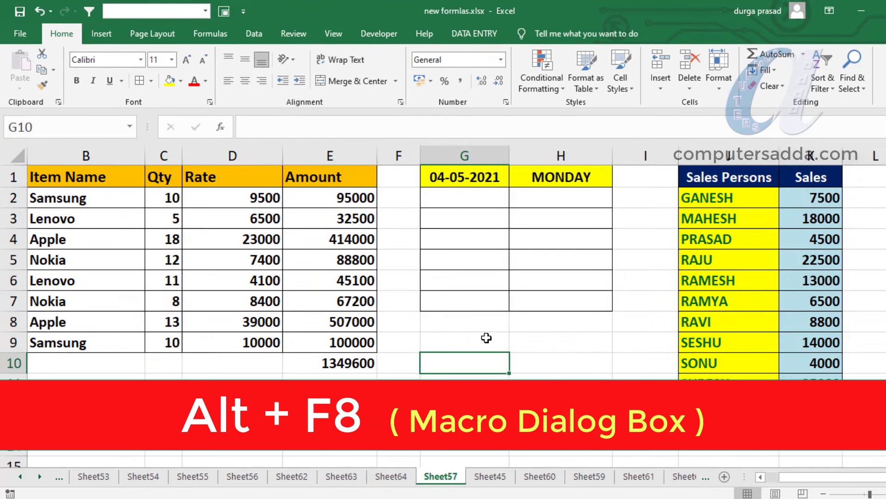
Open the Macro dialog for the workbook.
key(alt+F8)
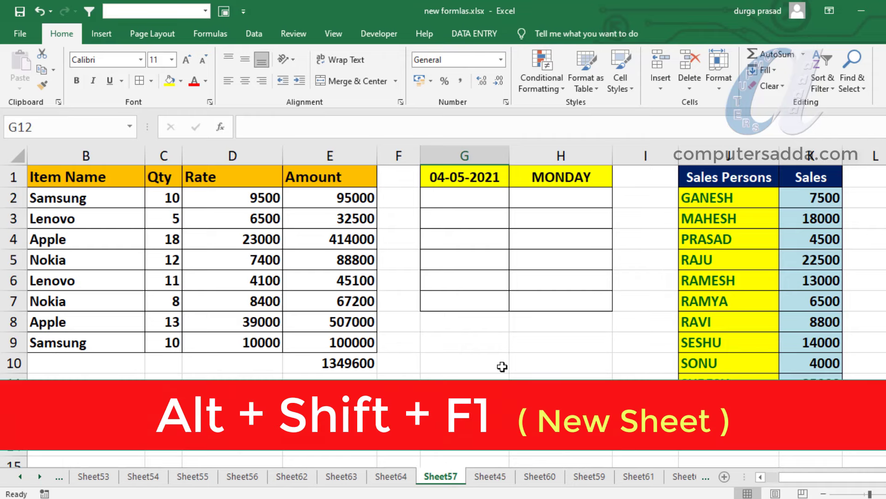
Insert two new worksheets before Sheet57 and look through the adjacent sheets.
key(alt+shift+F1)
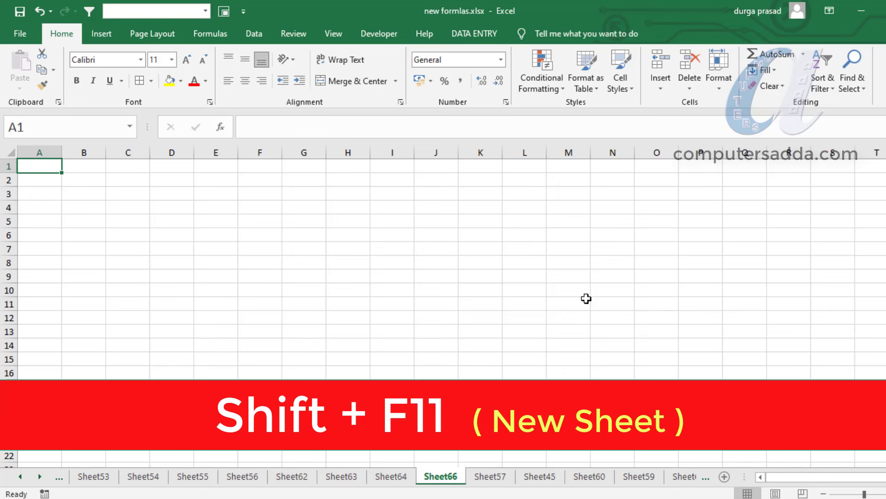
key(shift+F11)
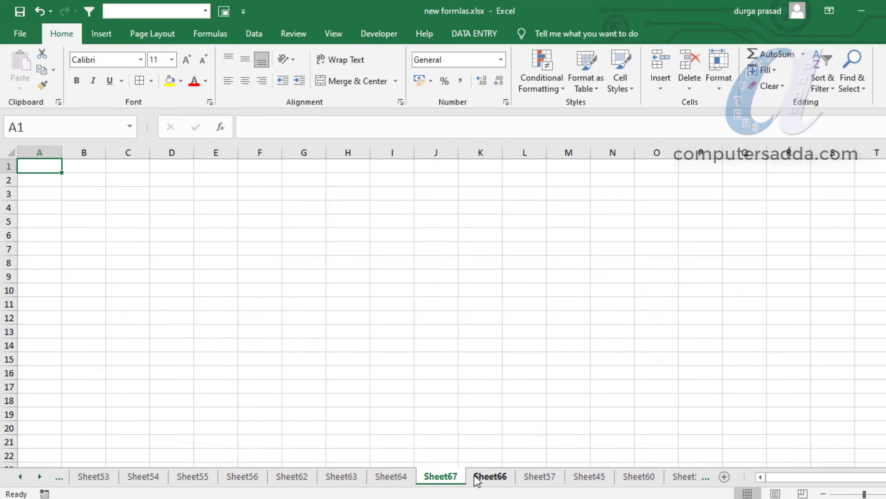
click(490, 475)
click(390, 474)
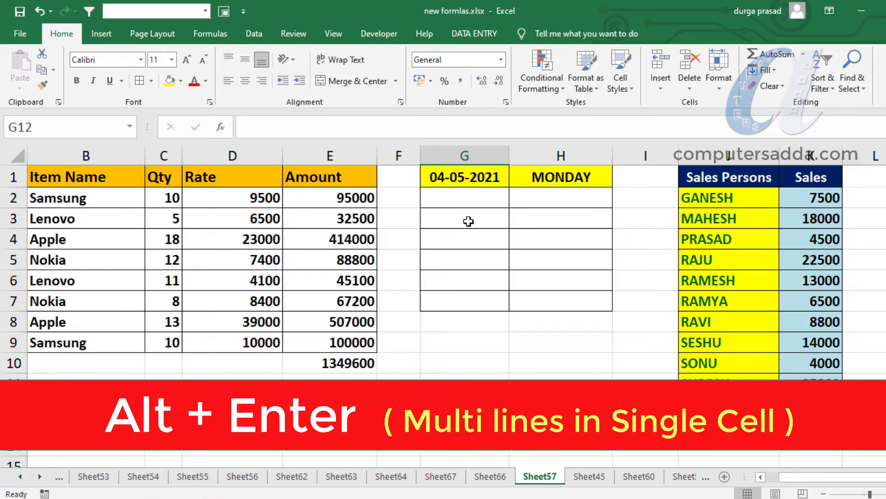
Enter "fgh gfh fgh fh" as the first line of text in cell G2 of Sheet57.
click(444, 198)
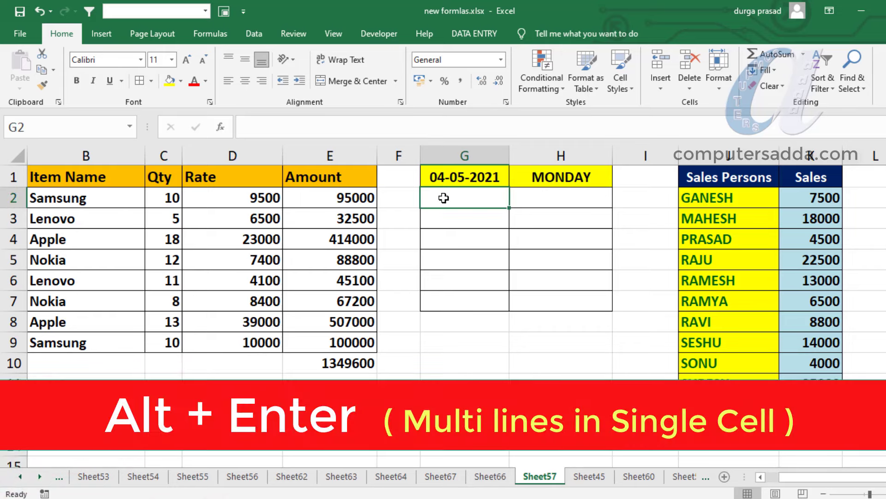
text(fgh gfh fgh fhkf)
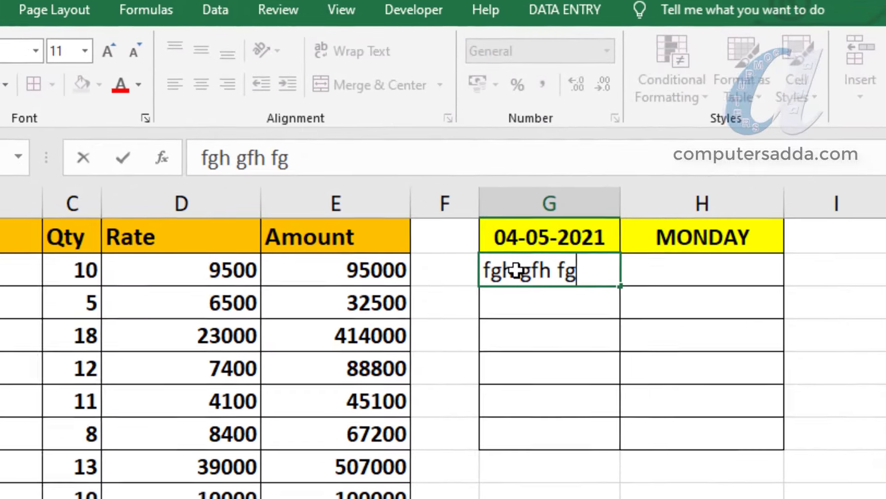
text(g h)
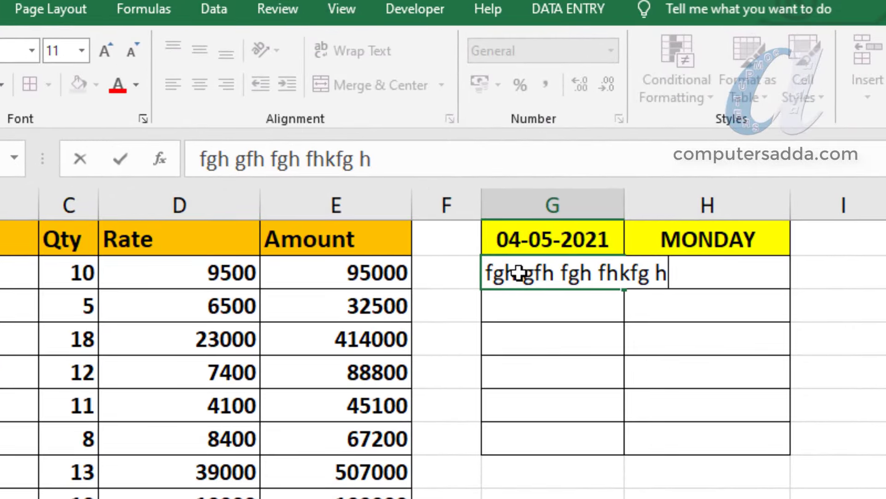
key(BackSpace)
key(BackSpace)
key(BackSpace)
key(BackSpace)
key(BackSpace)
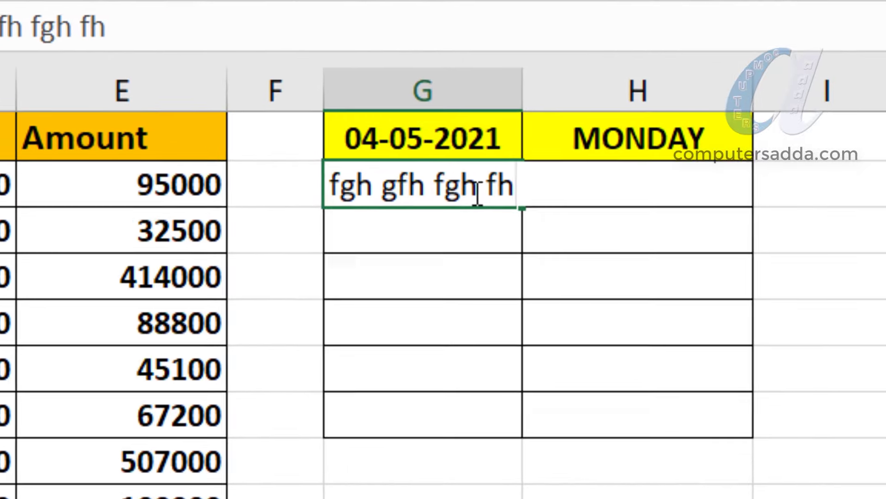
Add two more lines within cell G2, "ghghgfj" and a third line starting with "fgh", and commit the entry.
key(alt+Return)
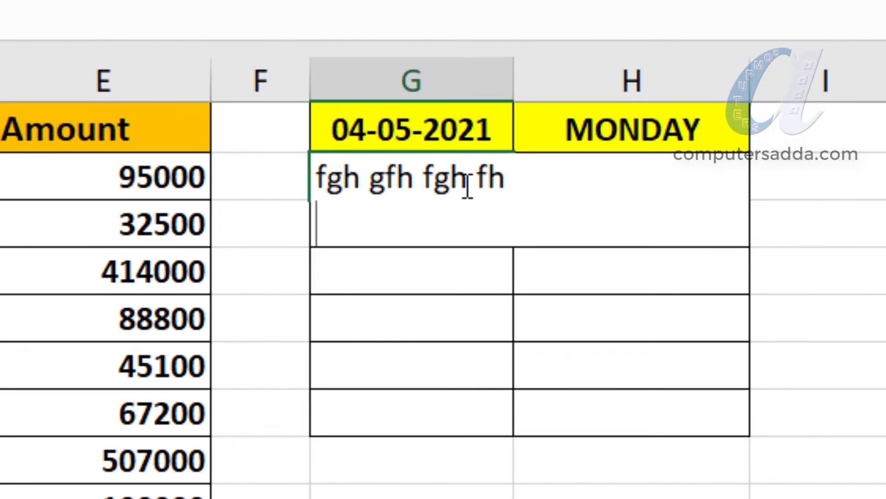
text(ghghgfj)
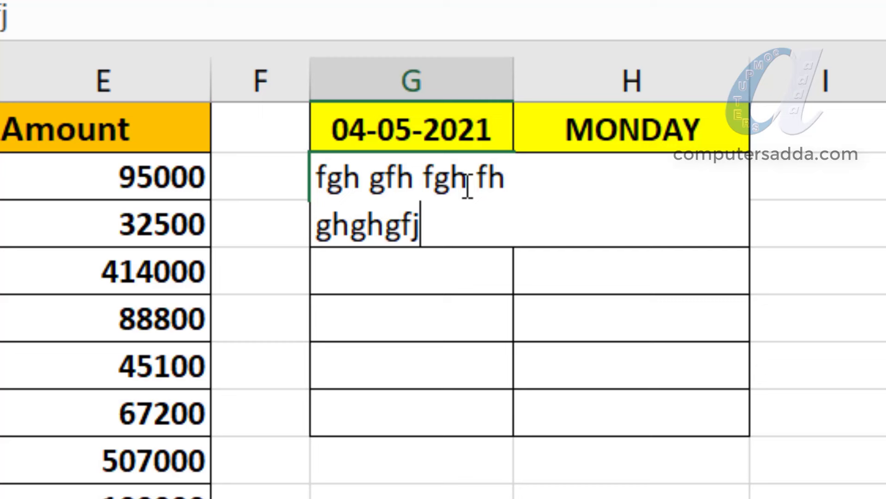
key(alt+Return)
text(fghkngfhkfgn)
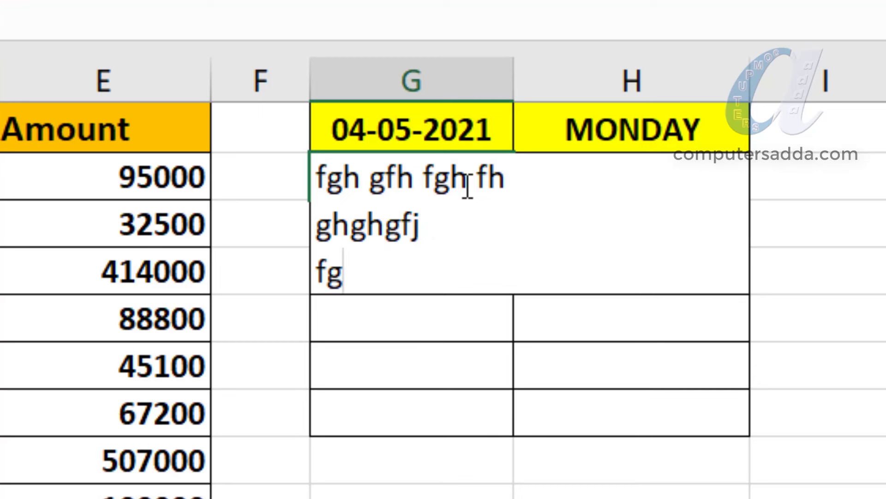
text(h)
key(Return)
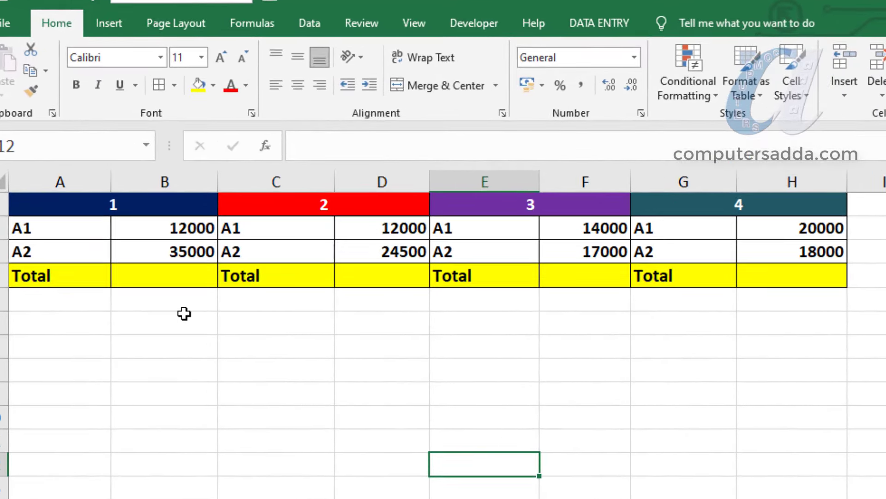
click(183, 316)
drag(152, 277, 803, 277)
click(340, 370)
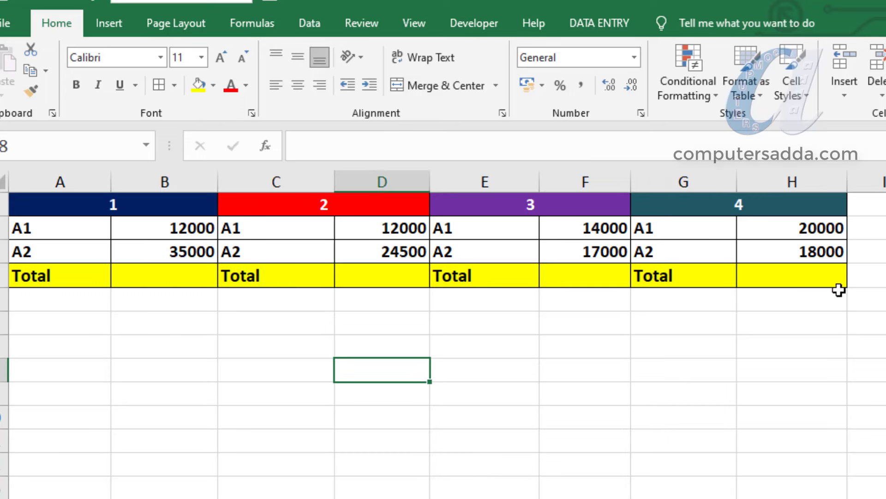
click(174, 278)
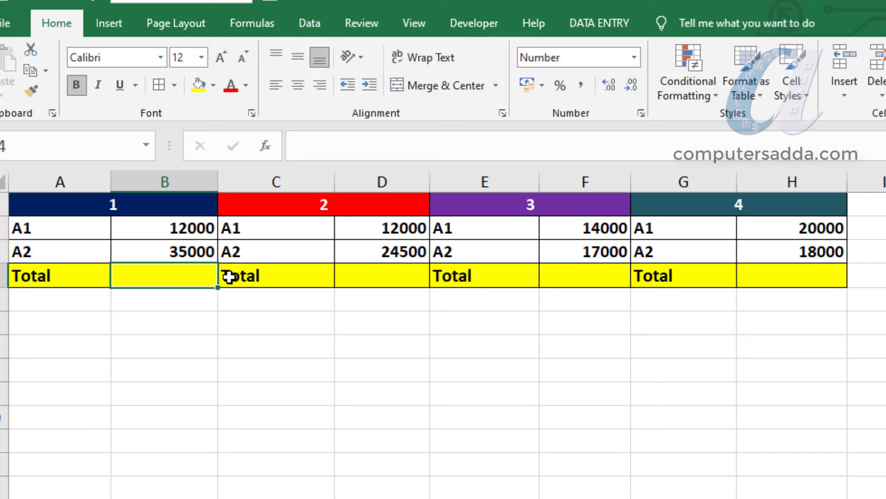
click(392, 277)
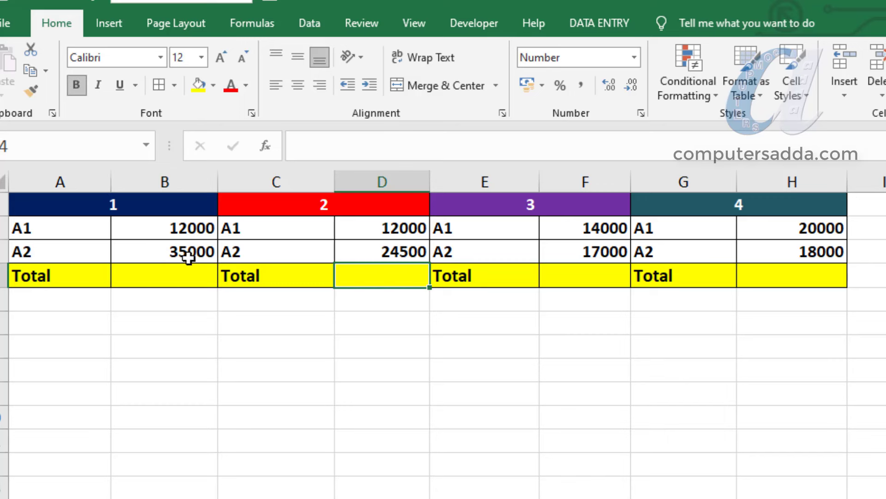
Select only the blank cells within A1:H4 using Go To Special with Blanks, and fill the four Total cells with AutoSum.
drag(42, 208, 780, 276)
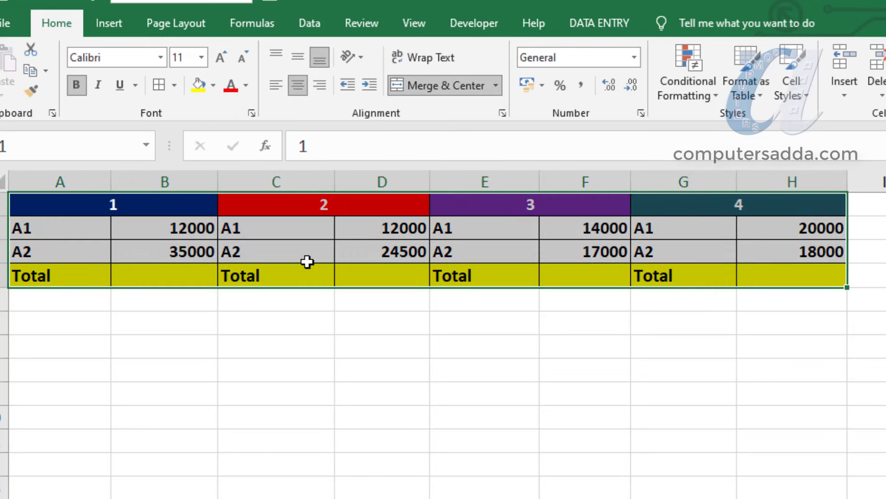
key(F5)
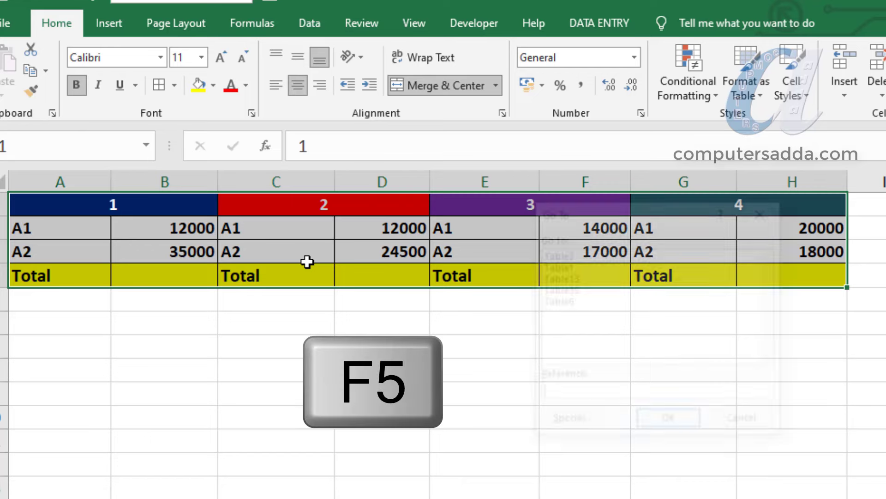
click(561, 423)
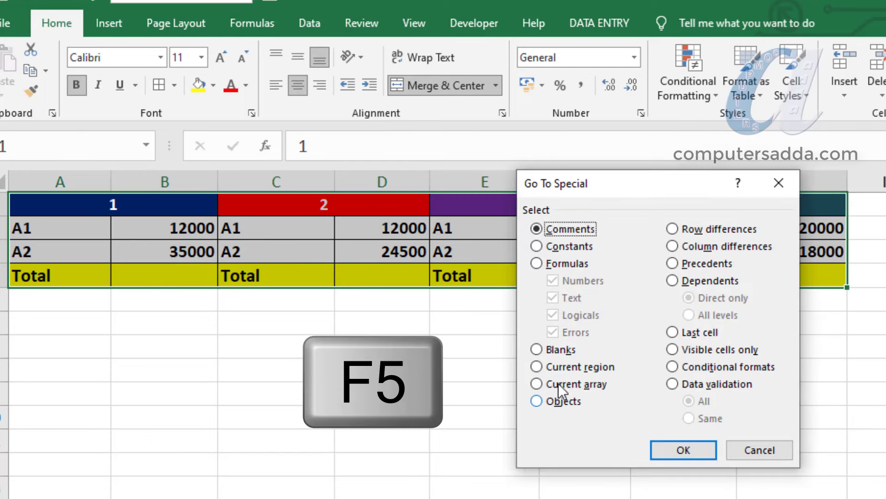
click(540, 349)
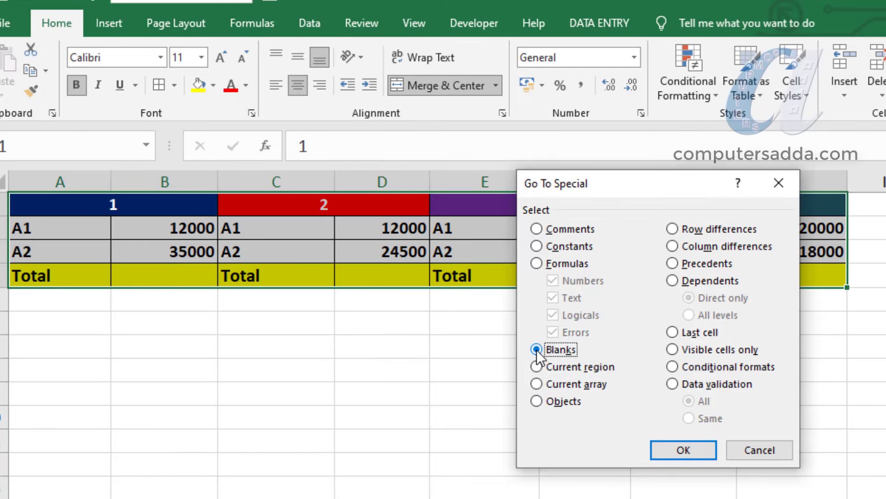
click(682, 449)
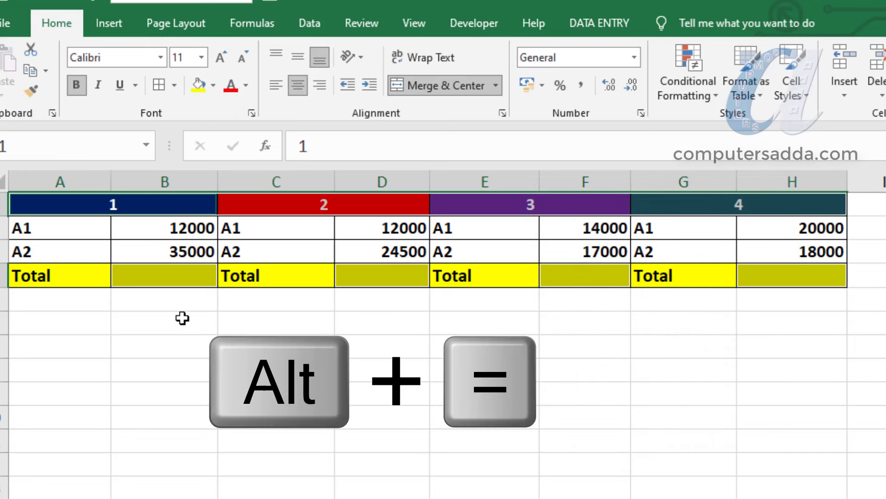
key(alt+equal)
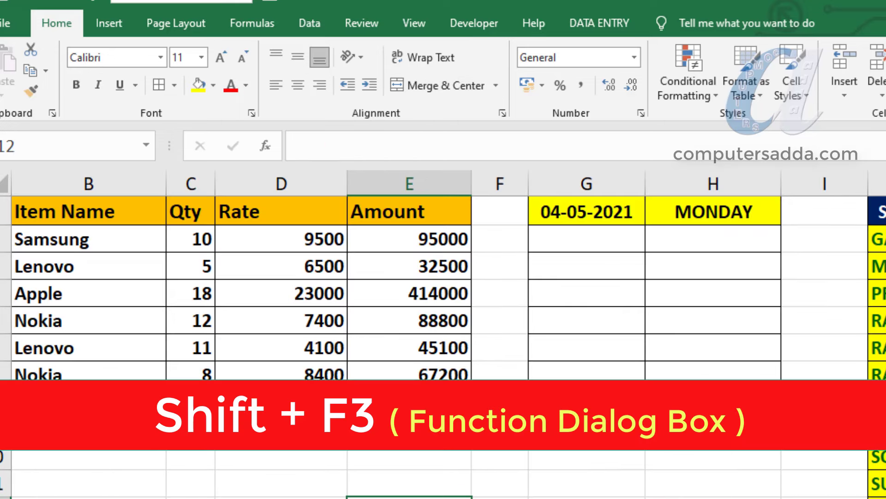
Examine the Insert Function dialog's categories and function list for the empty cell directly below the Amount values, leaving without inserting anything.
click(411, 459)
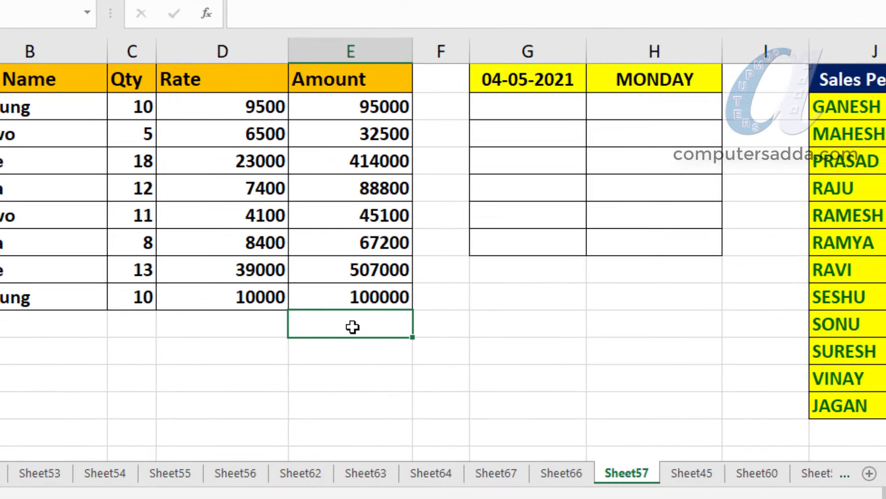
key(shift+F3)
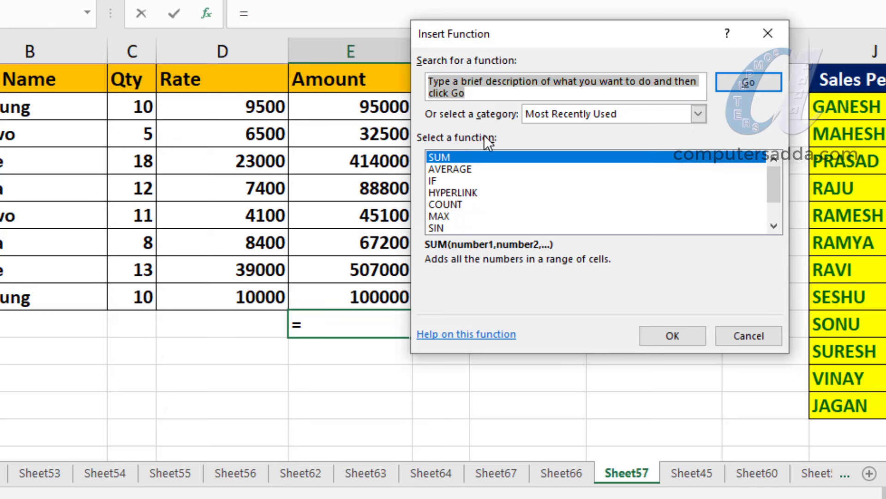
click(699, 113)
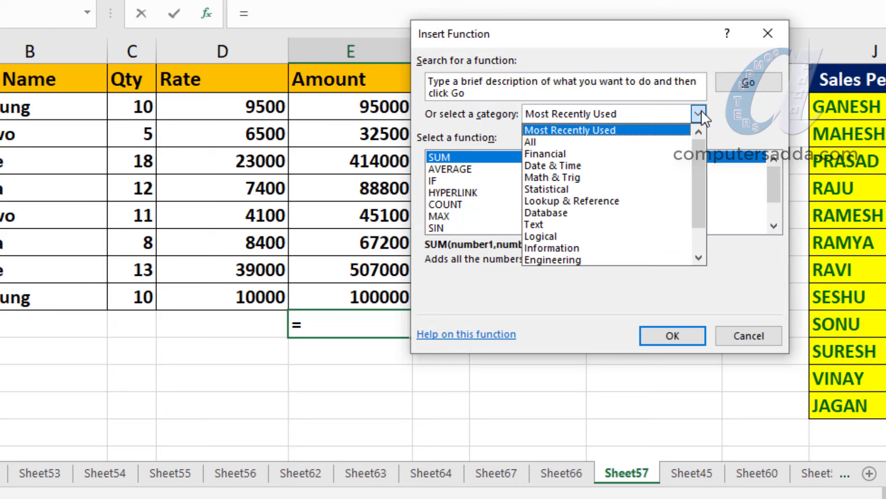
click(699, 113)
drag(772, 183, 773, 197)
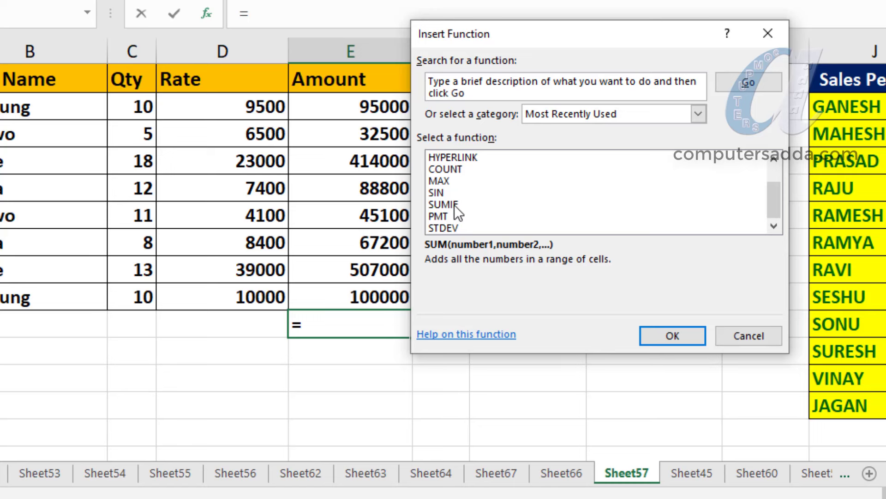
click(755, 336)
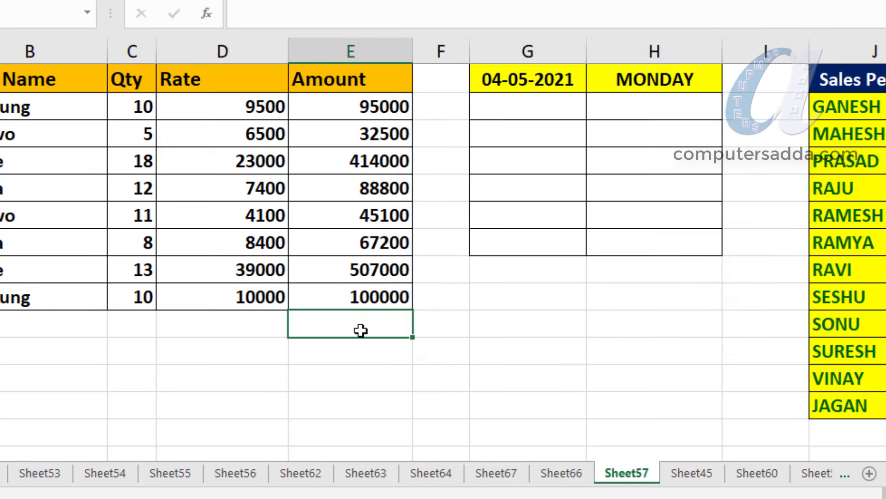
Start a VLOOKUP formula in the empty cell below the Amount values and open its Function Arguments dialog, moved clear of the cell.
text(=vlo)
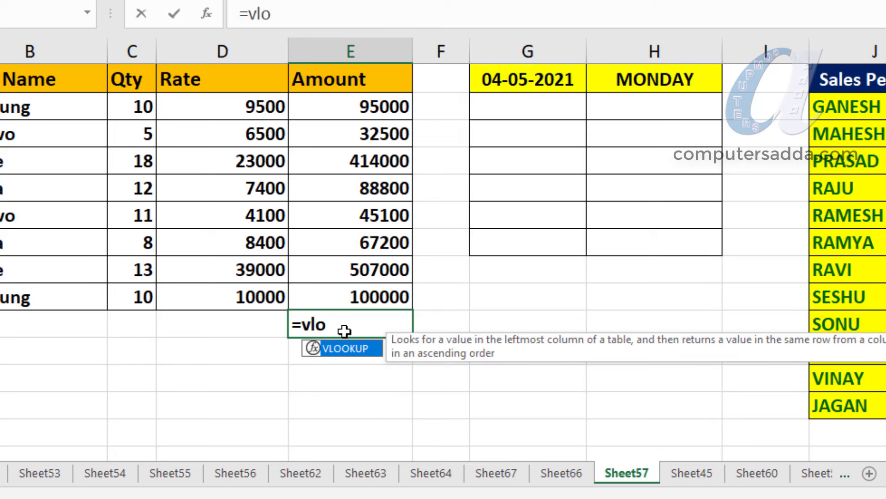
key(Tab)
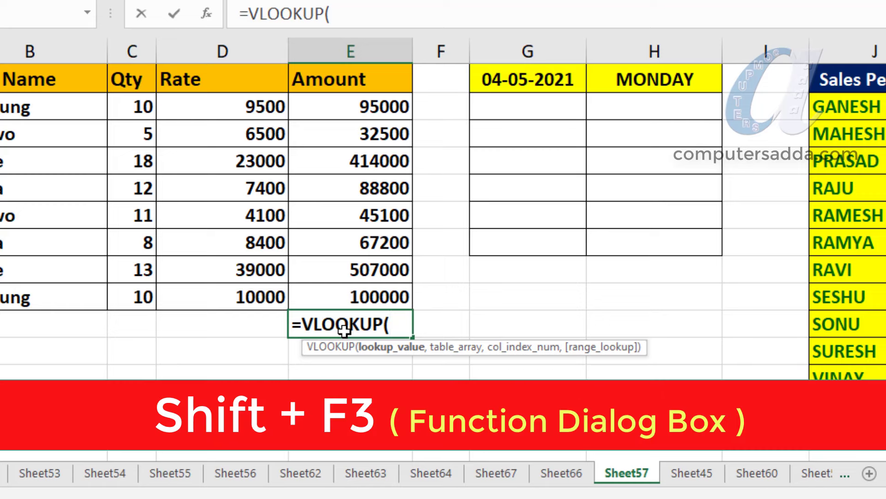
key(shift+F3)
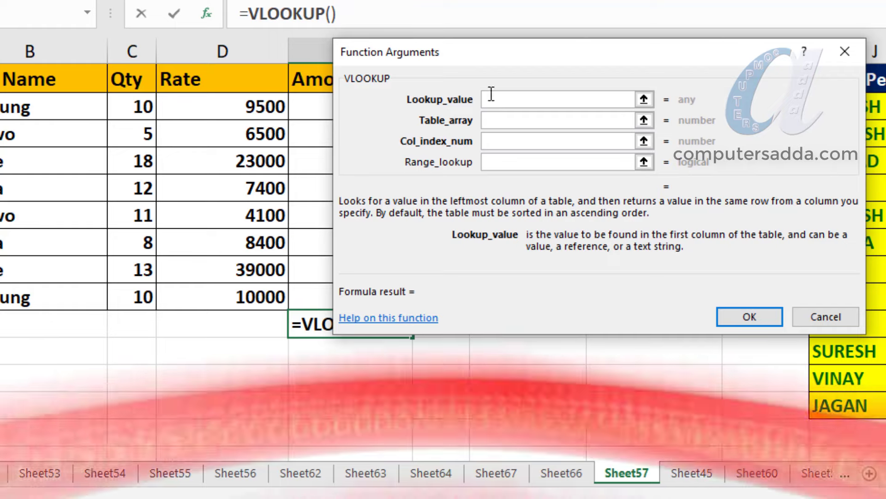
drag(516, 58, 514, 32)
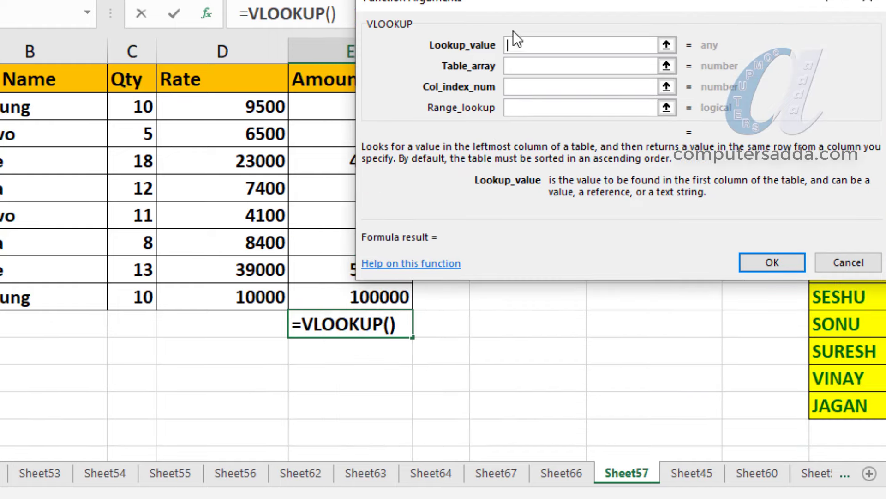